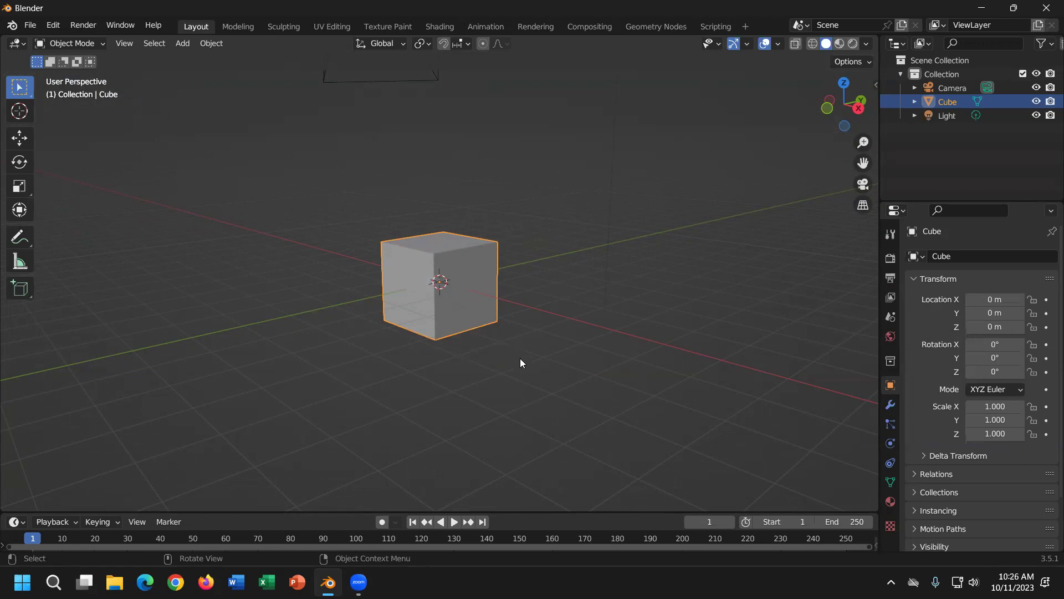
# Step: Add a UV sphere and move it up along the Z axis about 1.7 m so it sits on the cube
pyautogui.moveTo(529, 355); pyautogui.dragTo(518, 349, button='middle')
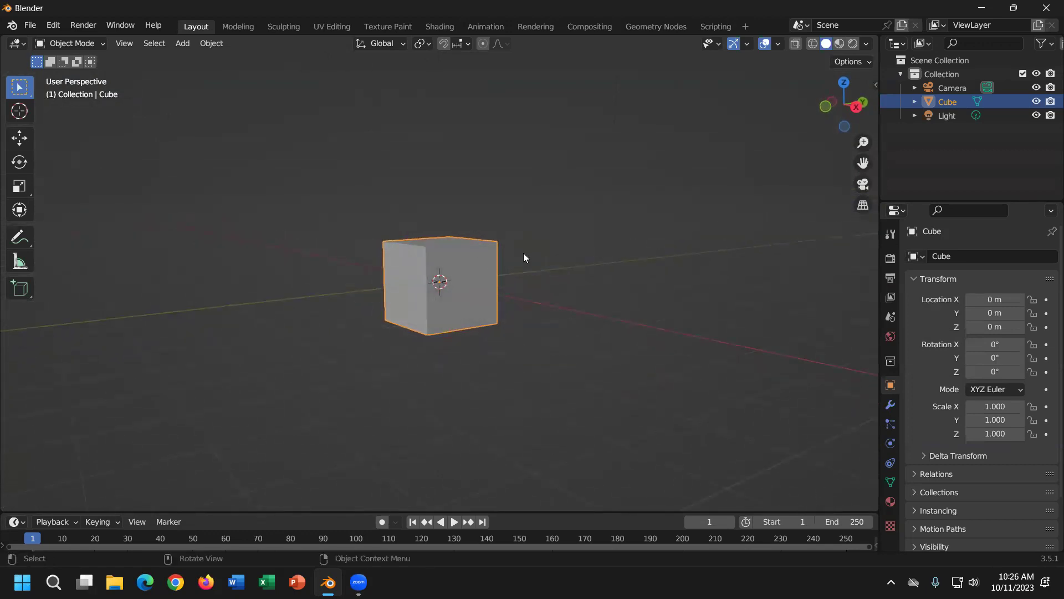
pyautogui.click(191, 48)
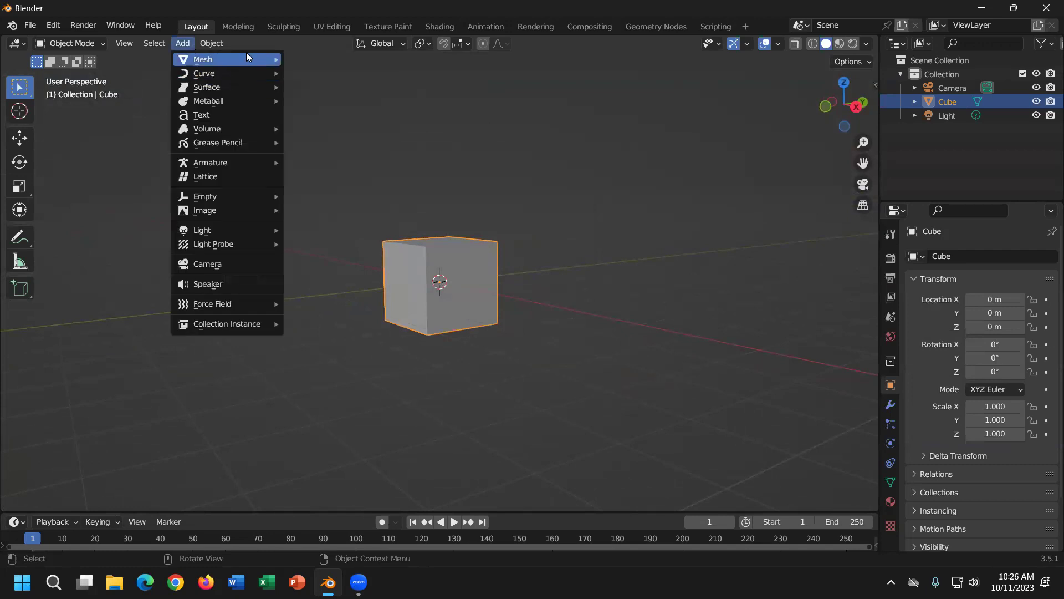
pyautogui.moveTo(246, 52)
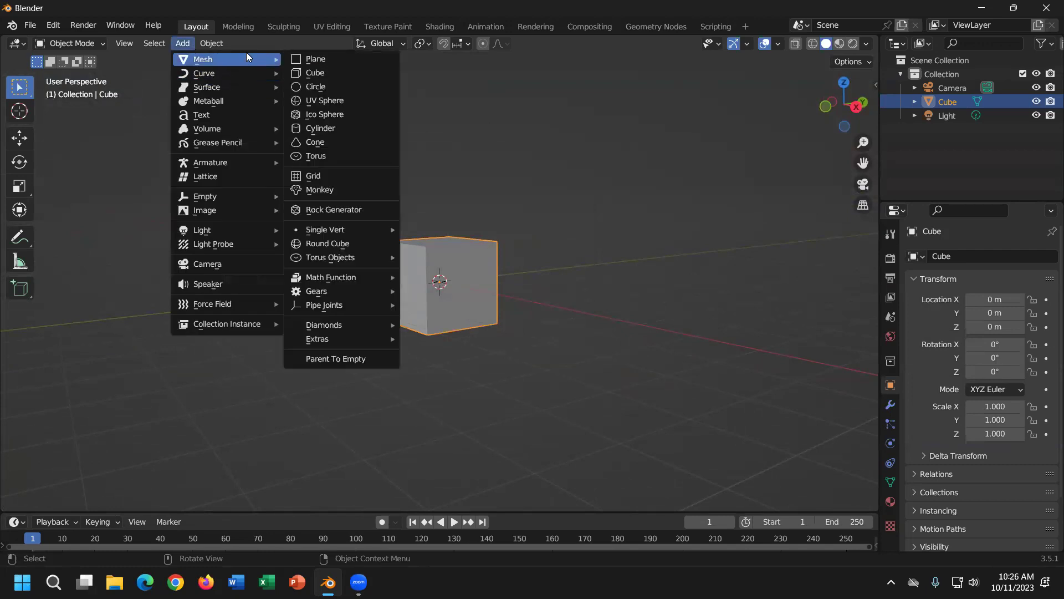
pyautogui.click(355, 100)
pyautogui.press('g')
pyautogui.press('z')
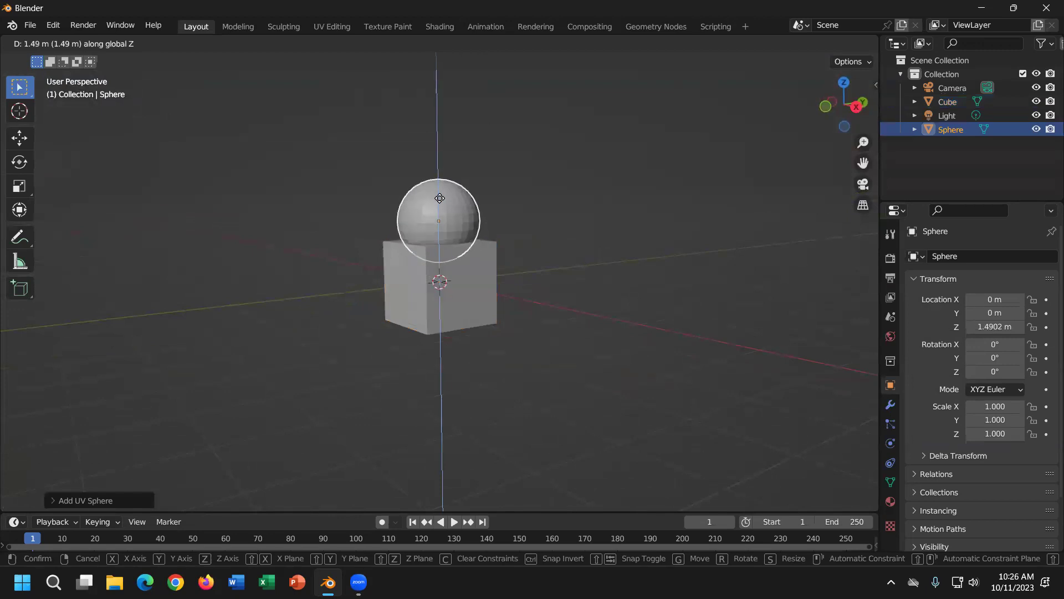
pyautogui.click(443, 189)
# Step: Select both the sphere and the cube and join them into a single object
pyautogui.moveTo(545, 260); pyautogui.dragTo(513, 267, button='middle')
pyautogui.scroll(-2, 559, 233)
pyautogui.scroll(4, 552, 224)
pyautogui.scroll(-2, 545, 219)
pyautogui.moveTo(545, 220); pyautogui.dragTo(397, 305, button='middle')
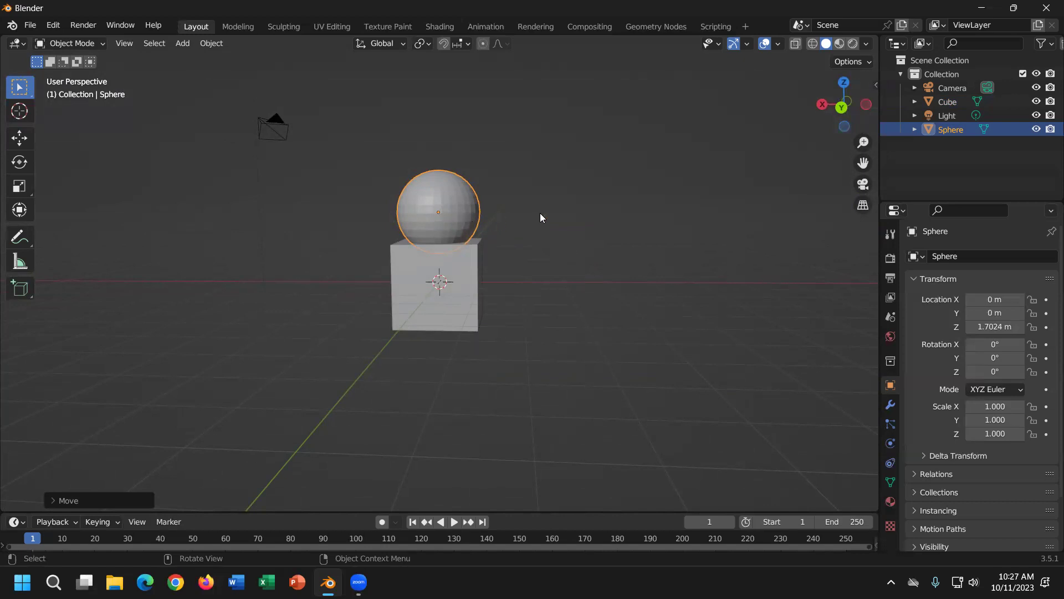
pyautogui.moveTo(556, 190); pyautogui.dragTo(426, 336)
pyautogui.moveTo(538, 166); pyautogui.dragTo(381, 350)
pyautogui.click(575, 198)
pyautogui.moveTo(516, 144); pyautogui.dragTo(355, 388)
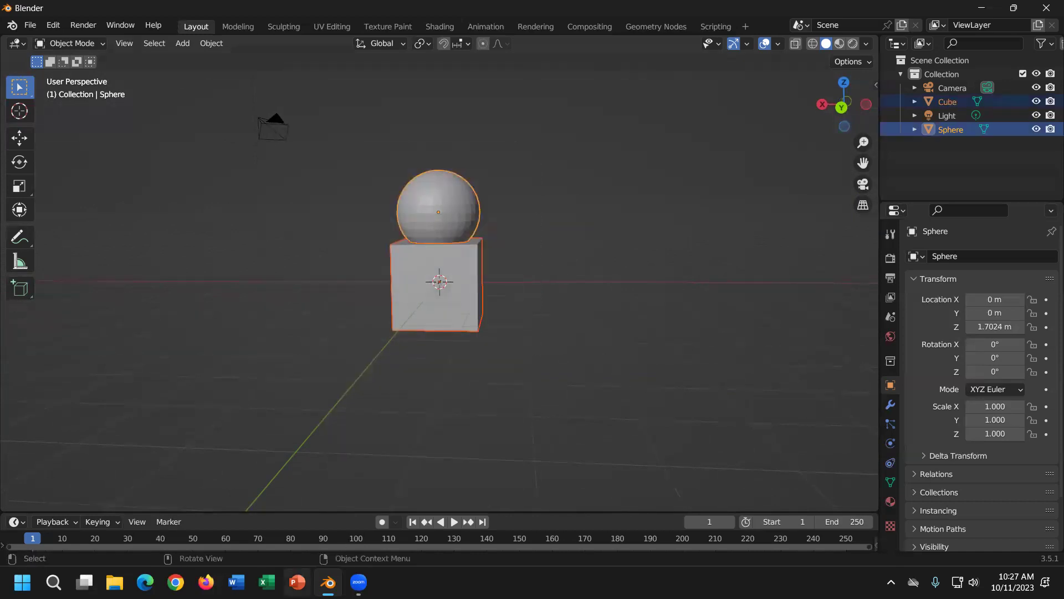
pyautogui.click(543, 199)
pyautogui.moveTo(592, 139); pyautogui.dragTo(402, 393)
pyautogui.click(542, 148)
pyautogui.moveTo(543, 148); pyautogui.dragTo(398, 375)
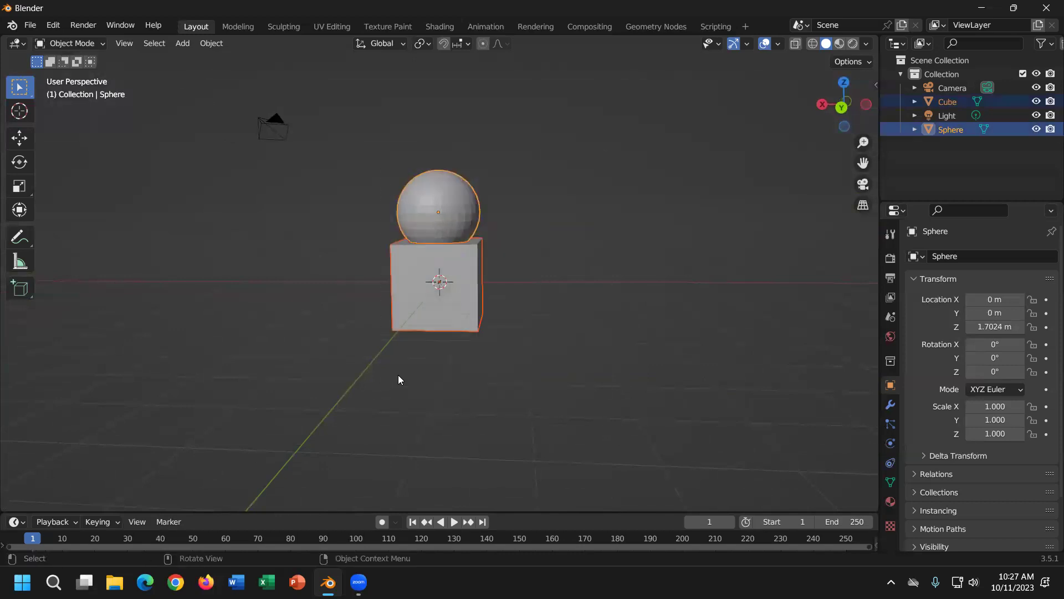
pyautogui.rightClick(462, 226)
pyautogui.click(428, 276)
pyautogui.click(483, 224)
pyautogui.click(478, 228)
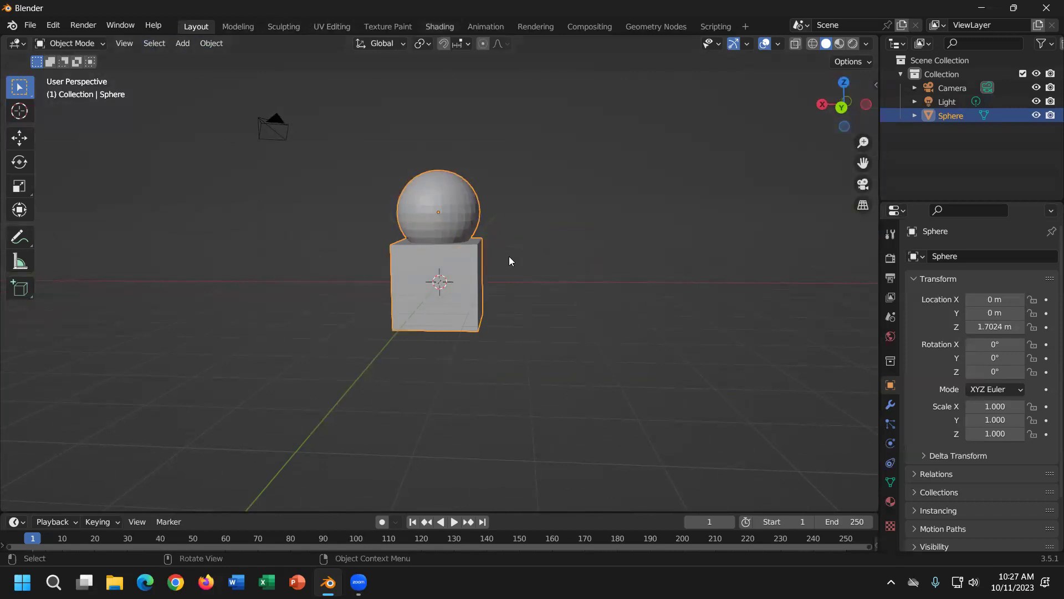
# Step: Open the Shading workspace and start the Principled Texture Setup for the joined object's Principled BSDF node
pyautogui.click(440, 27)
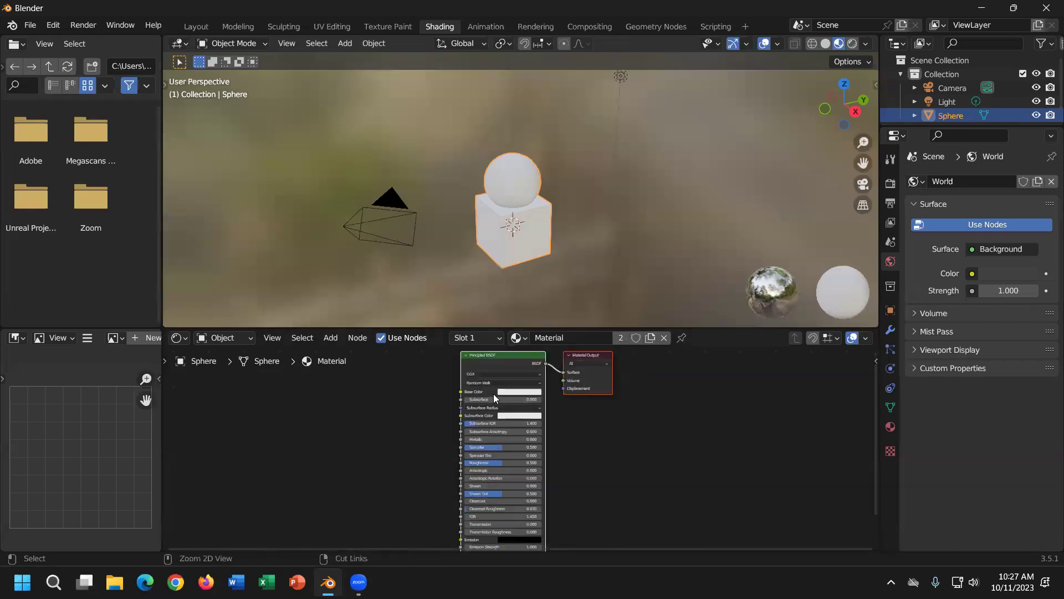
pyautogui.hotkey('ctrl', 'shift', 't')
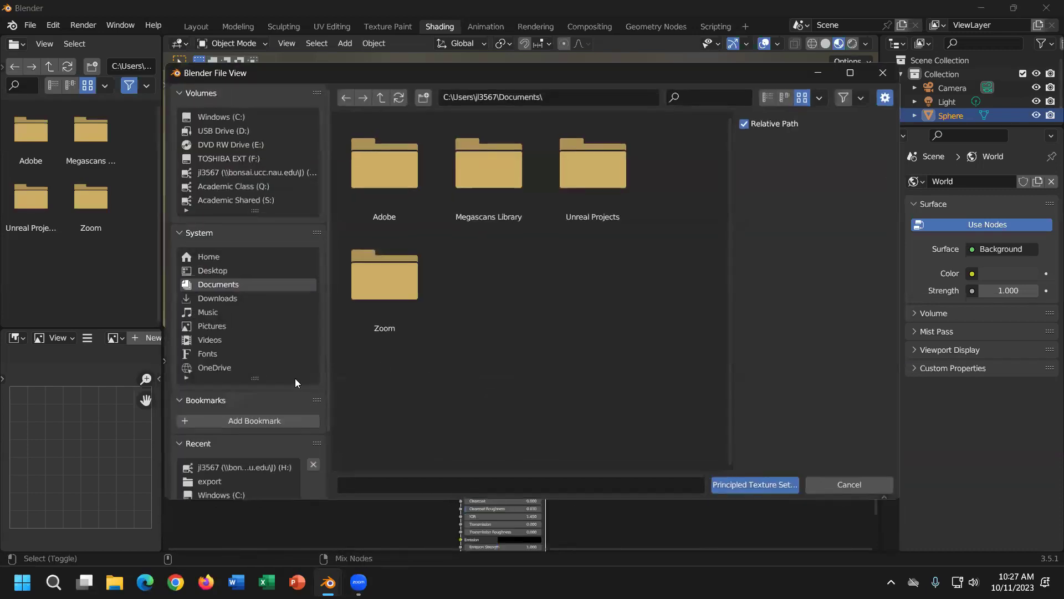
# Step: Search the H: drive and its New Media 23 folder for a texture set
pyautogui.click(284, 171)
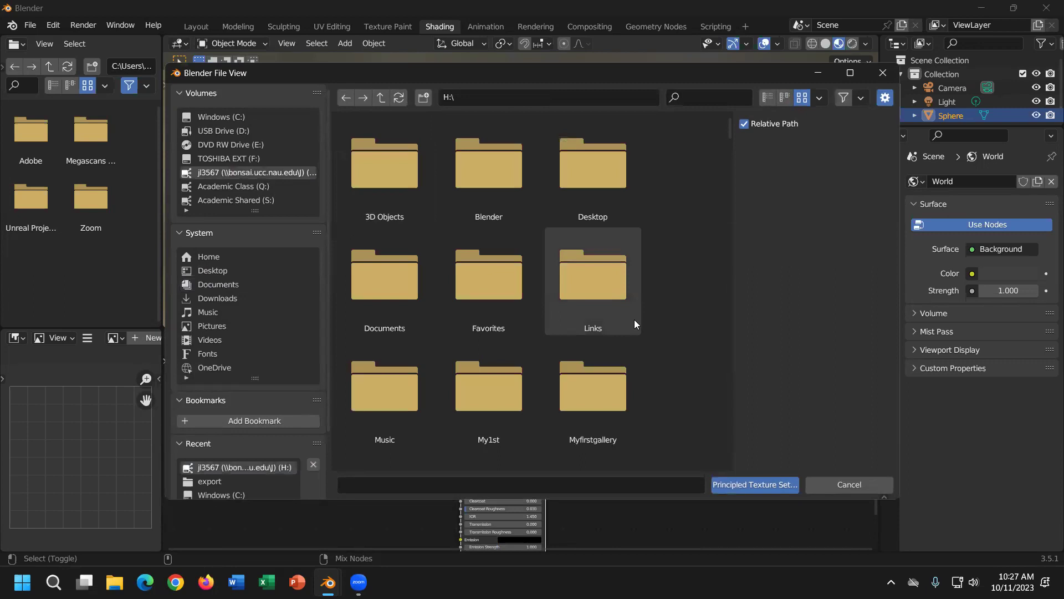
pyautogui.scroll(-3, 666, 371)
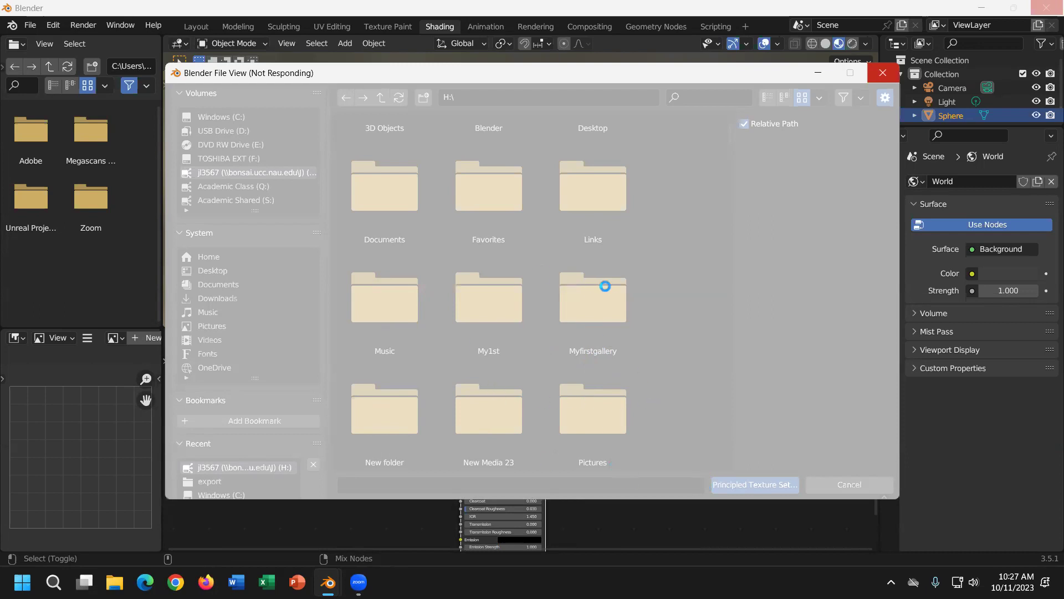
pyautogui.moveTo(327, 582)
pyautogui.click(431, 504)
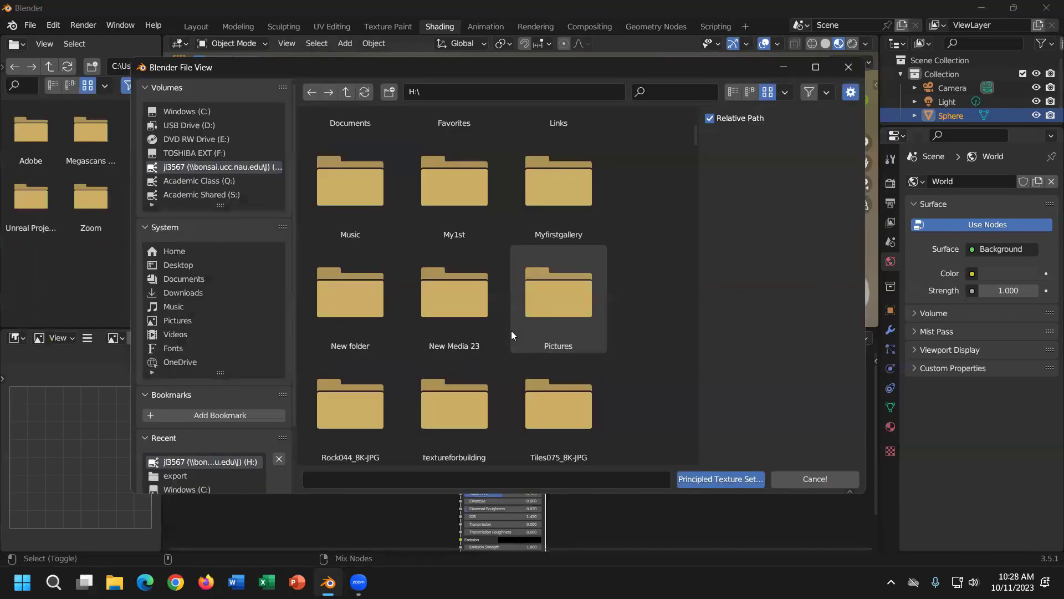
pyautogui.doubleClick(443, 292)
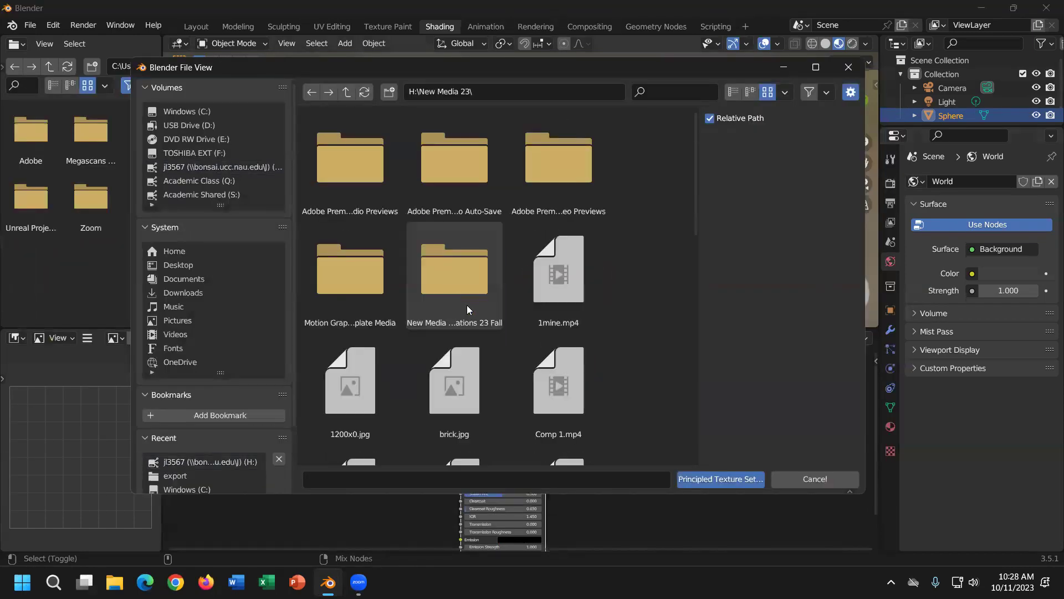
pyautogui.scroll(-2, 546, 329)
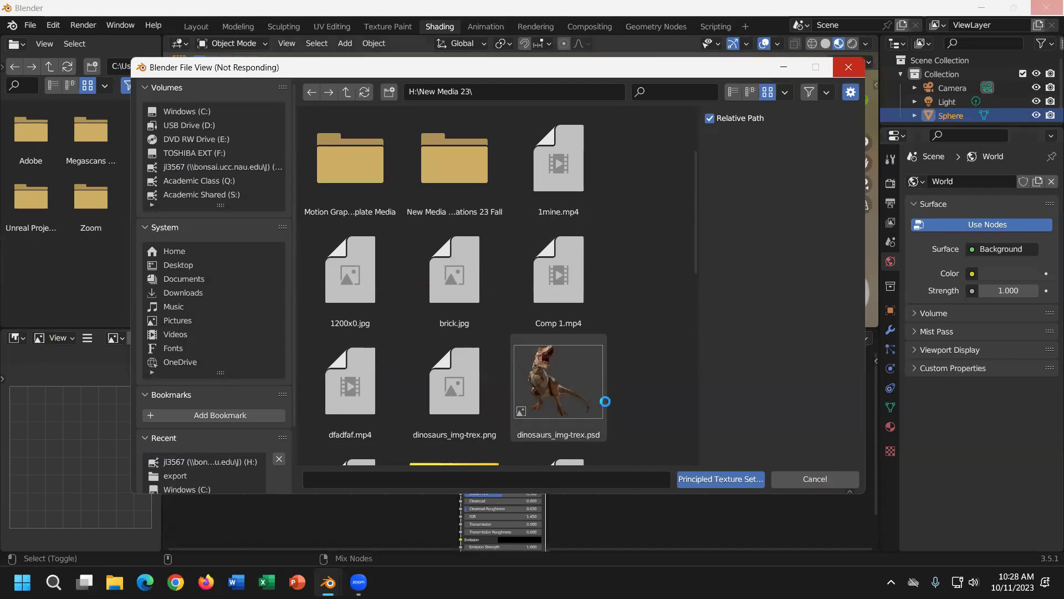
pyautogui.scroll(-5, 598, 405)
pyautogui.scroll(-4, 652, 377)
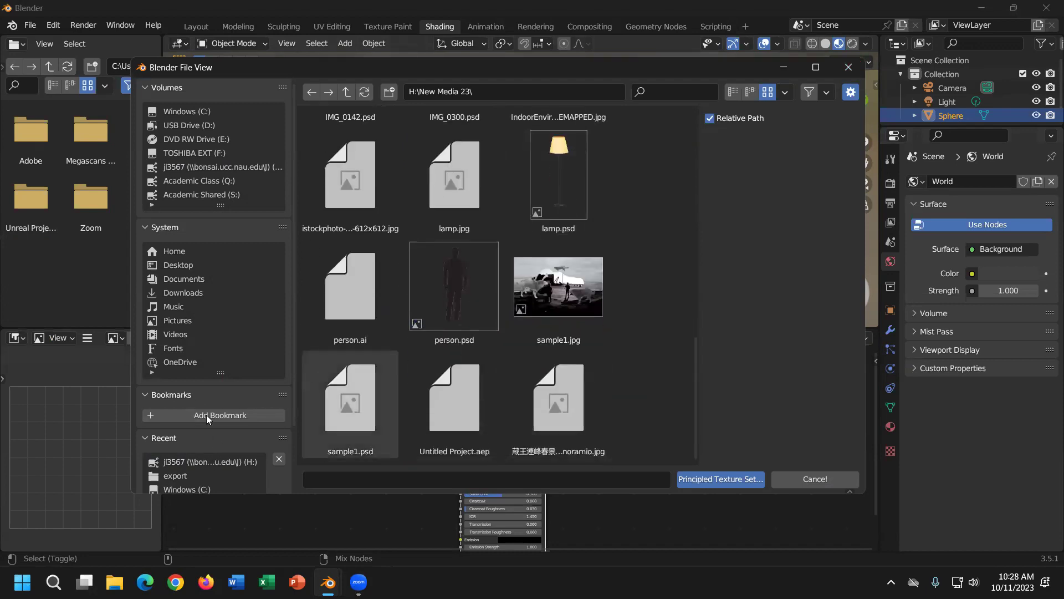
# Step: Browse to the WoodFloor043_4K-JPG folder inside the Blender folder on the F: drive
pyautogui.click(200, 151)
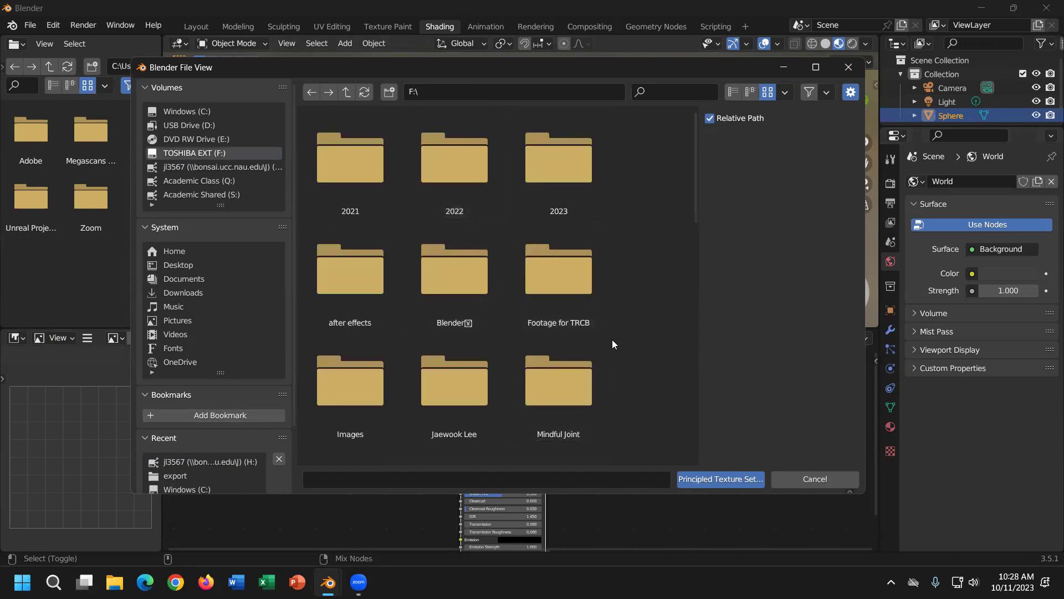
pyautogui.scroll(-3, 612, 339)
pyautogui.scroll(-3, 618, 339)
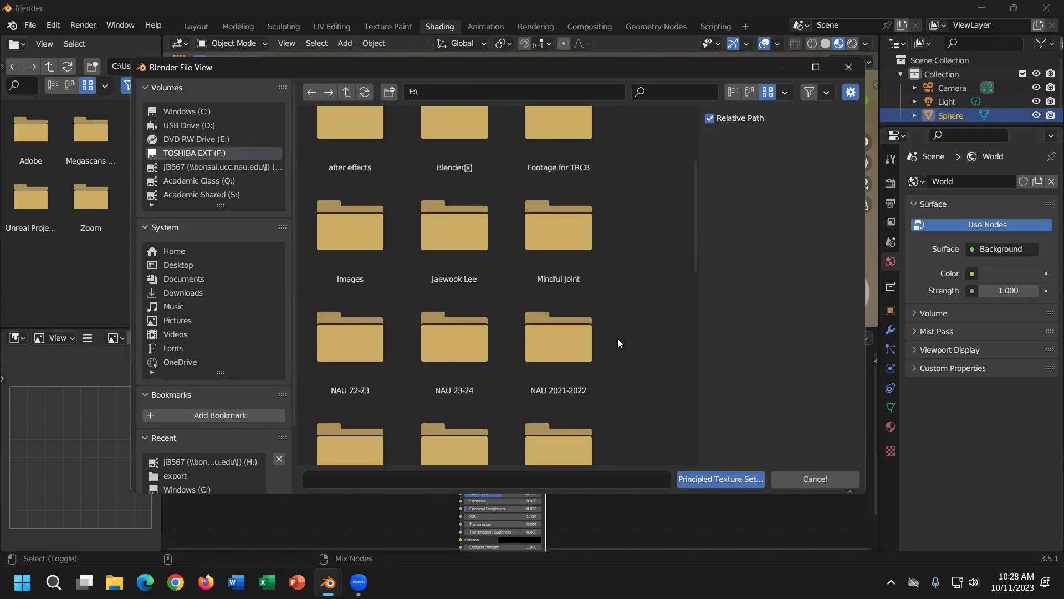
pyautogui.scroll(-3, 618, 338)
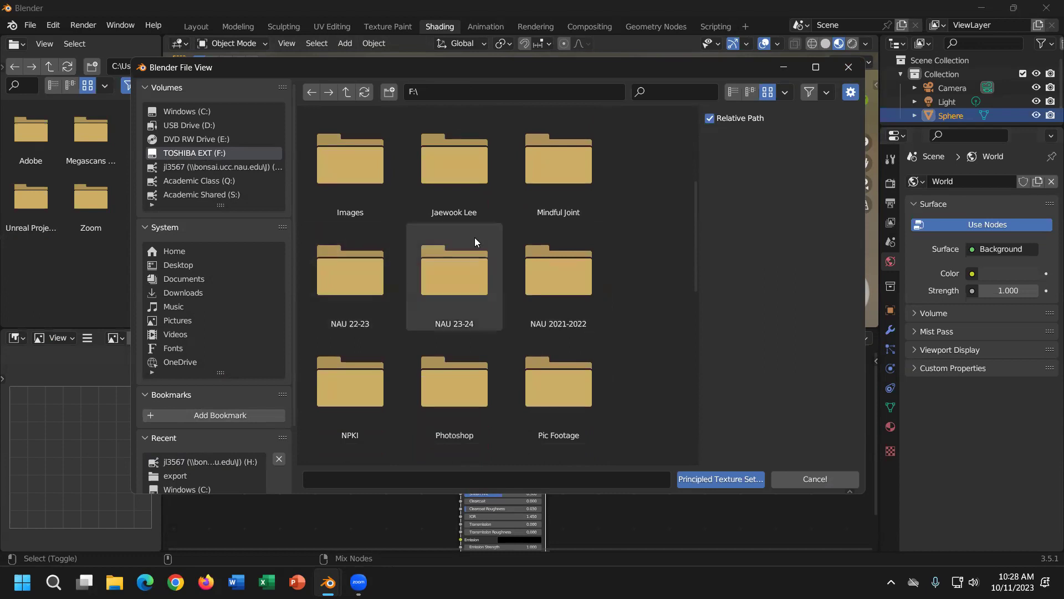
pyautogui.scroll(-6, 638, 303)
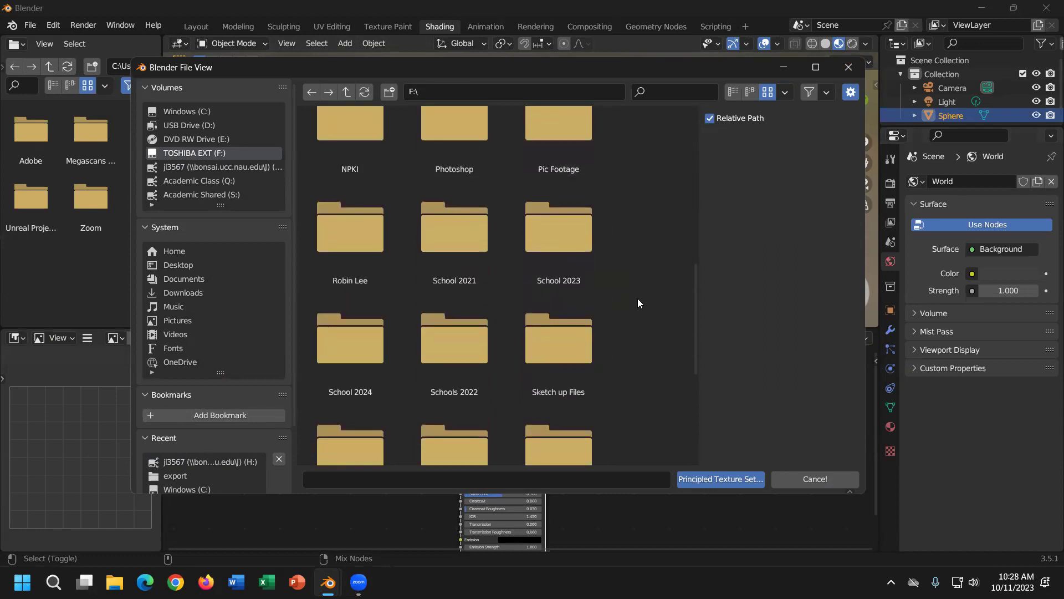
pyautogui.scroll(3, 638, 302)
pyautogui.scroll(9, 637, 302)
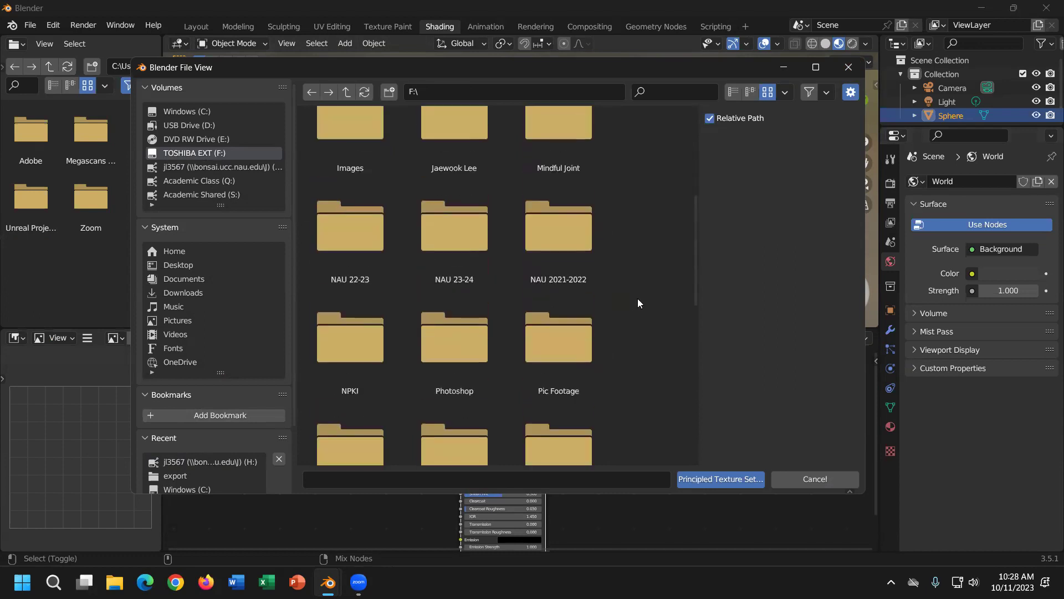
pyautogui.doubleClick(457, 132)
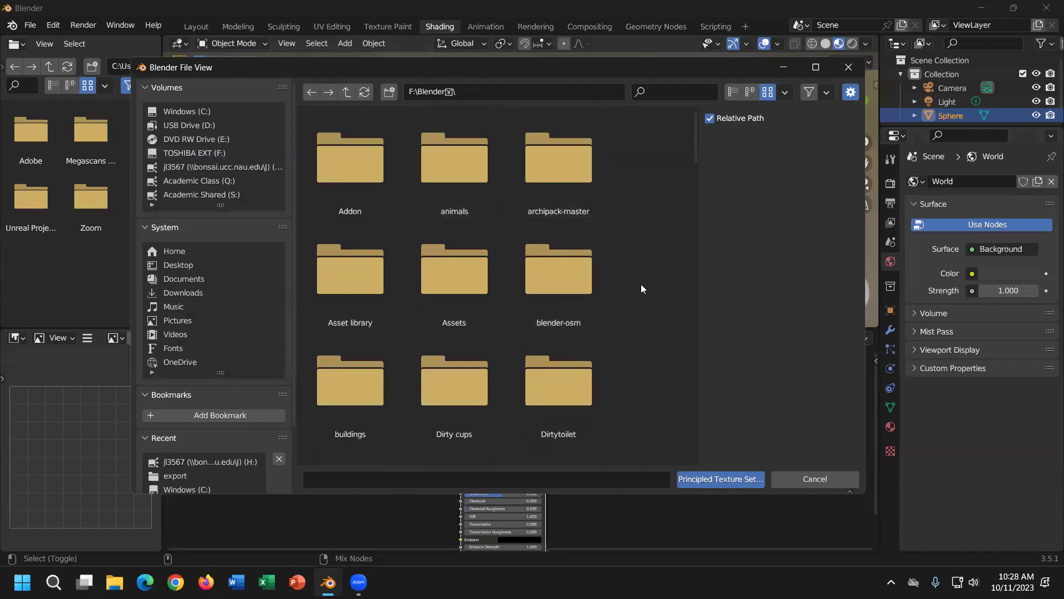
pyautogui.scroll(-6, 641, 283)
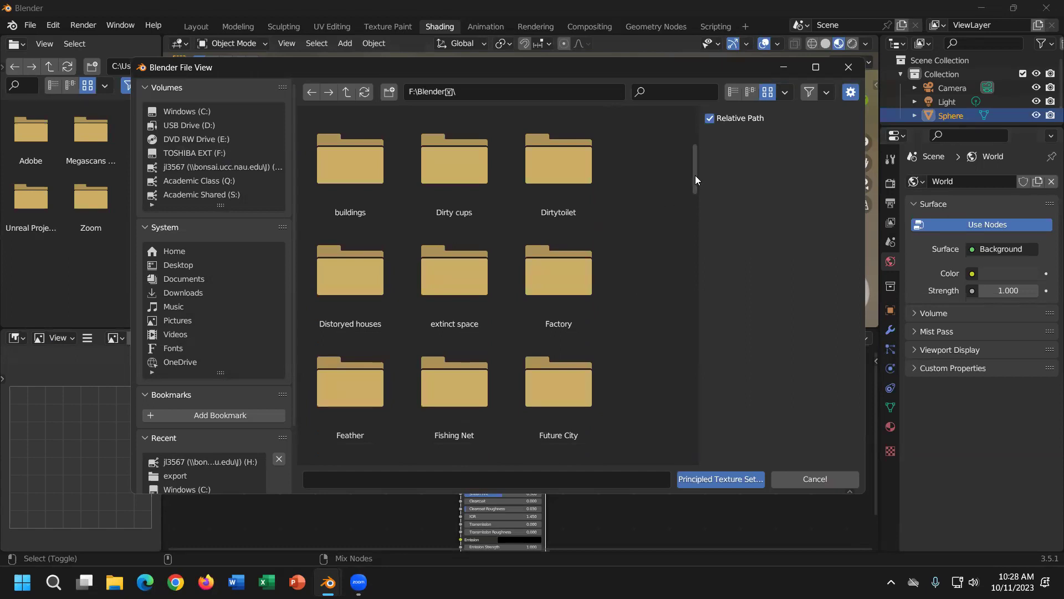
pyautogui.moveTo(695, 180); pyautogui.dragTo(716, 372)
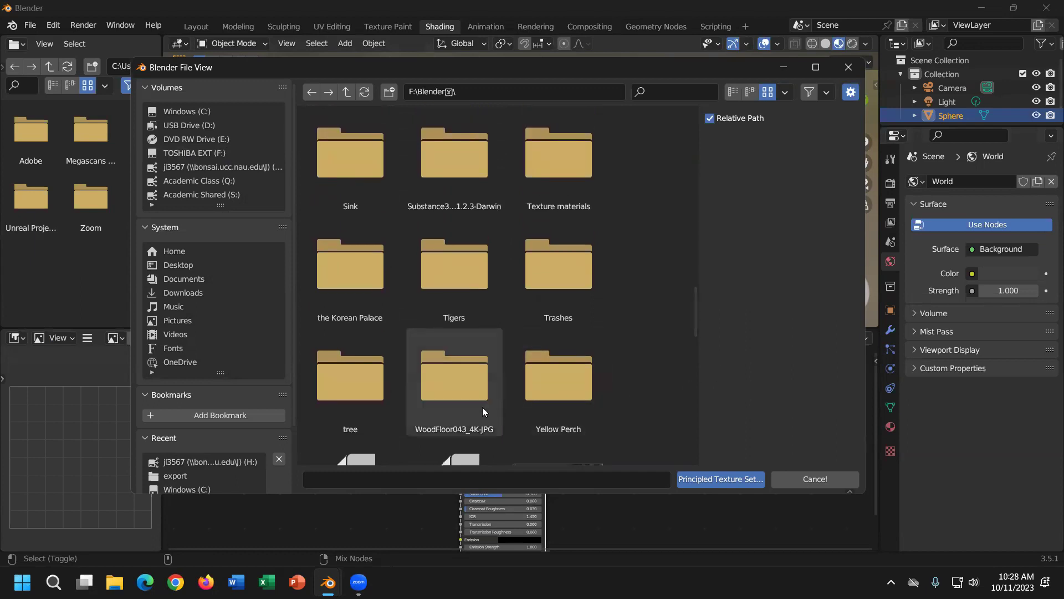
pyautogui.doubleClick(463, 388)
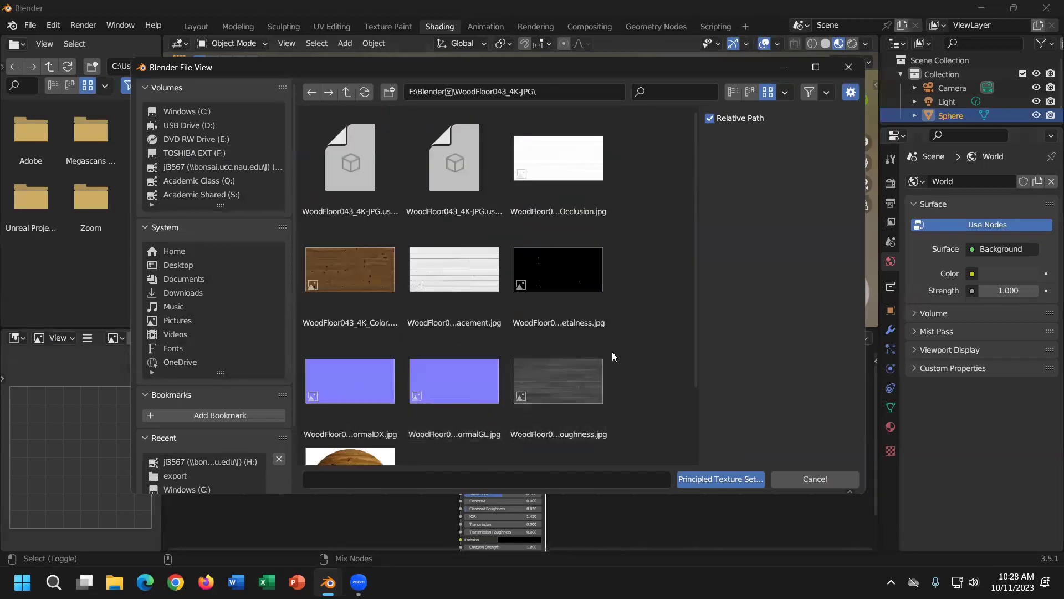
# Step: Load the WoodFloor043 color, displacement, metalness, normal and roughness maps into the material with Principled Texture Setup
pyautogui.click(353, 273)
pyautogui.keyDown('shift'); pyautogui.click(477, 272); pyautogui.keyUp('shift')
pyautogui.keyDown('shift'); pyautogui.click(593, 316); pyautogui.keyUp('shift')
pyautogui.moveTo(626, 351); pyautogui.dragTo(403, 425)
pyautogui.click(721, 478)
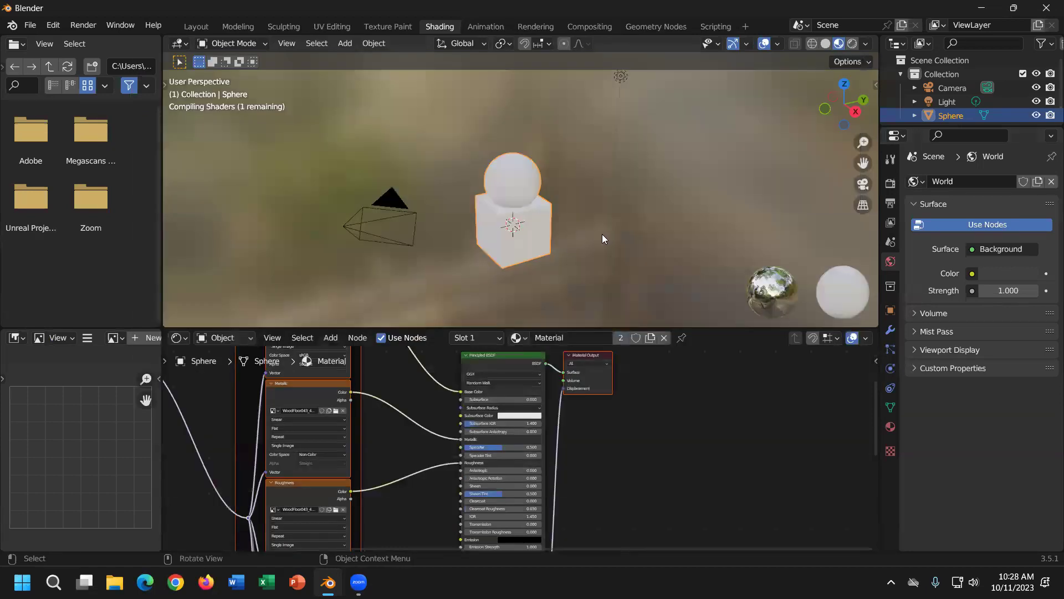
# Step: Return to the Layout workspace and display the wood-textured object in Material Preview shading
pyautogui.scroll(8, 602, 234)
pyautogui.moveTo(566, 251); pyautogui.dragTo(562, 210, button='middle')
pyautogui.click(247, 47)
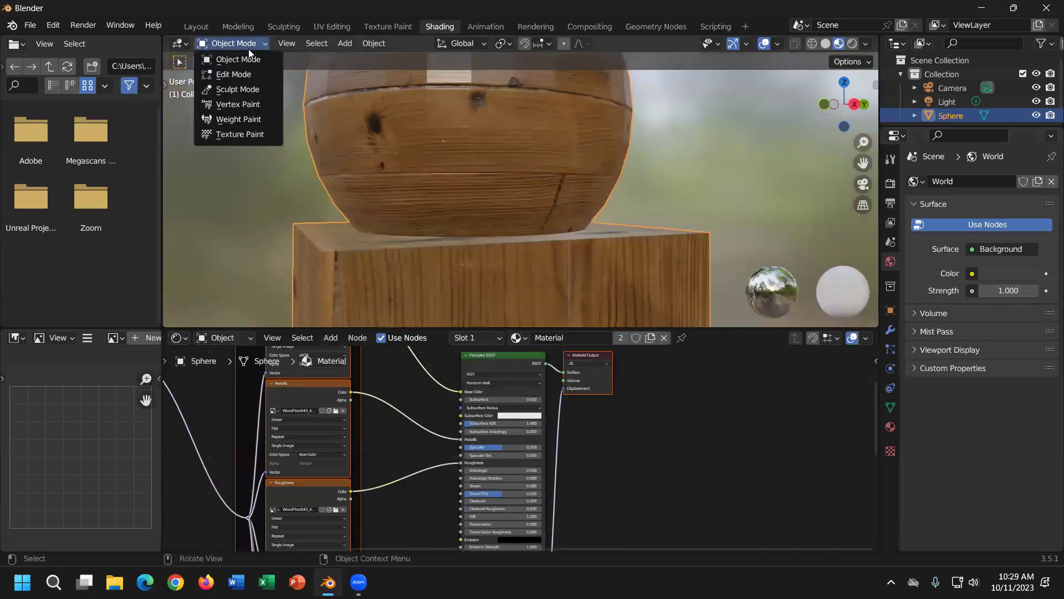
pyautogui.click(208, 26)
pyautogui.click(839, 44)
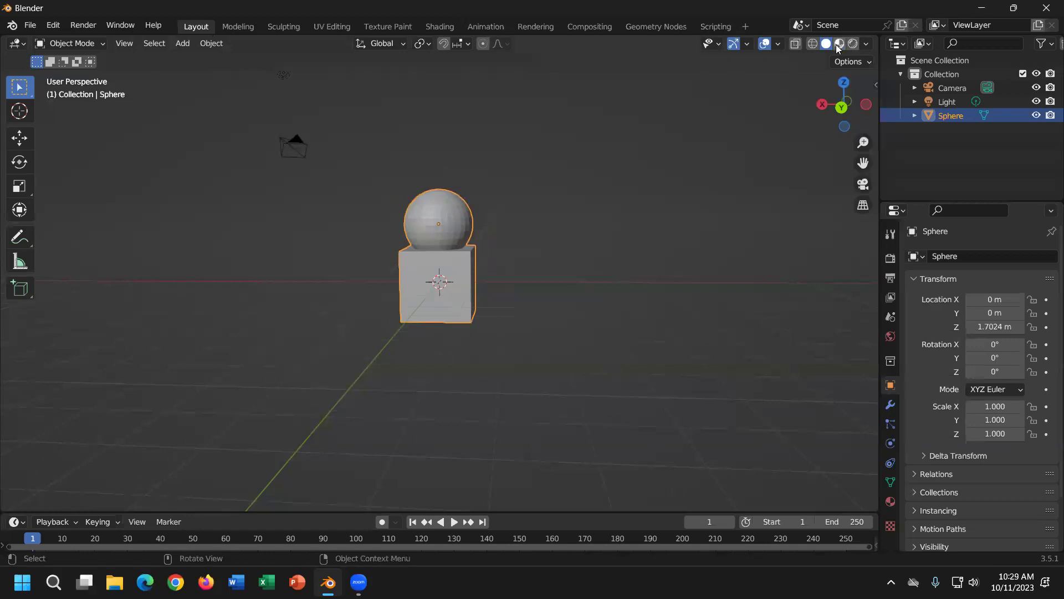
pyautogui.moveTo(594, 244)
pyautogui.mouseDown(button='middle')
pyautogui.moveTo(448, 254)
pyautogui.moveTo(495, 310)
pyautogui.moveTo(414, 260)
pyautogui.moveTo(419, 222)
pyautogui.moveTo(465, 239)
pyautogui.mouseUp(button='middle')
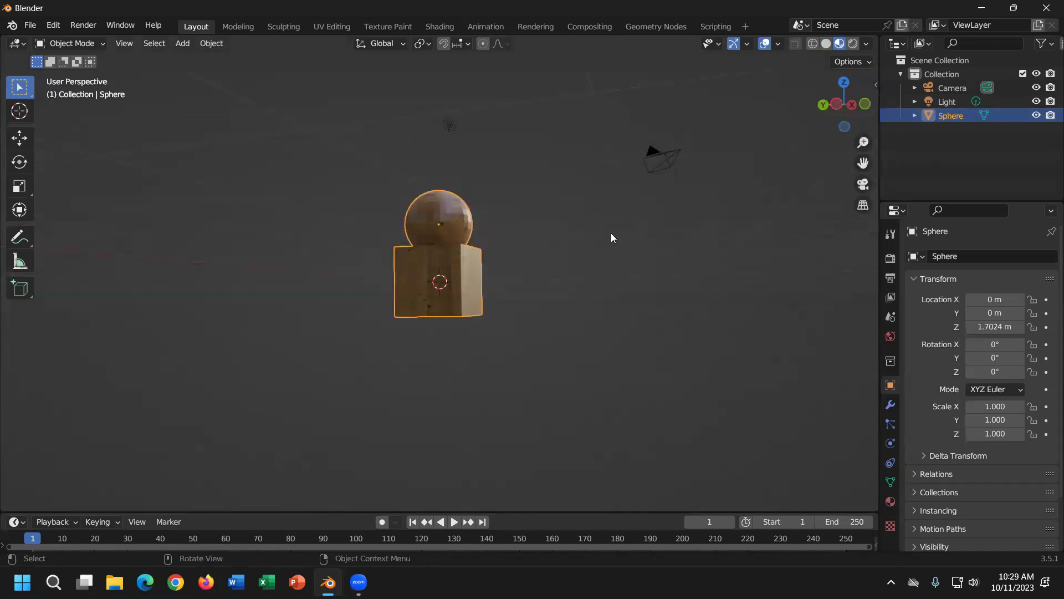
# Step: Switch to the right orthographic view and add a single-bone armature at the cube's center
pyautogui.click(855, 108)
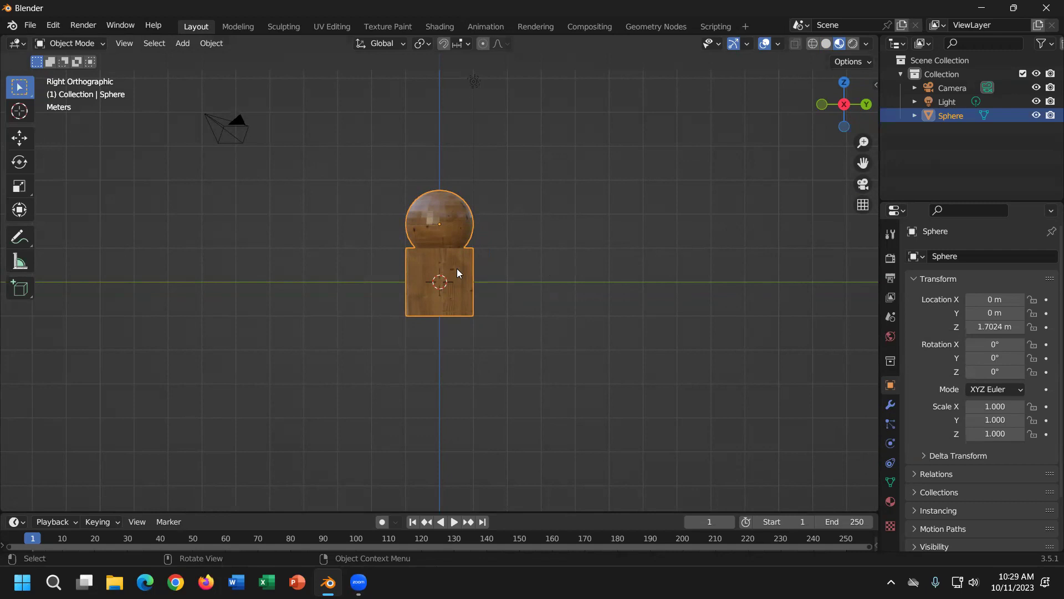
pyautogui.scroll(2, 457, 272)
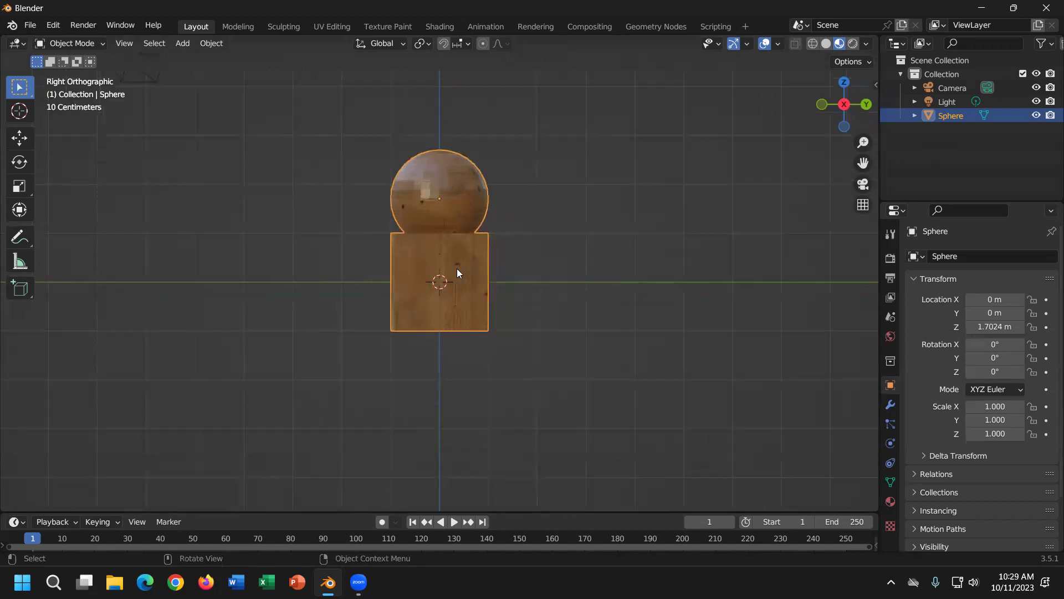
pyautogui.click(183, 44)
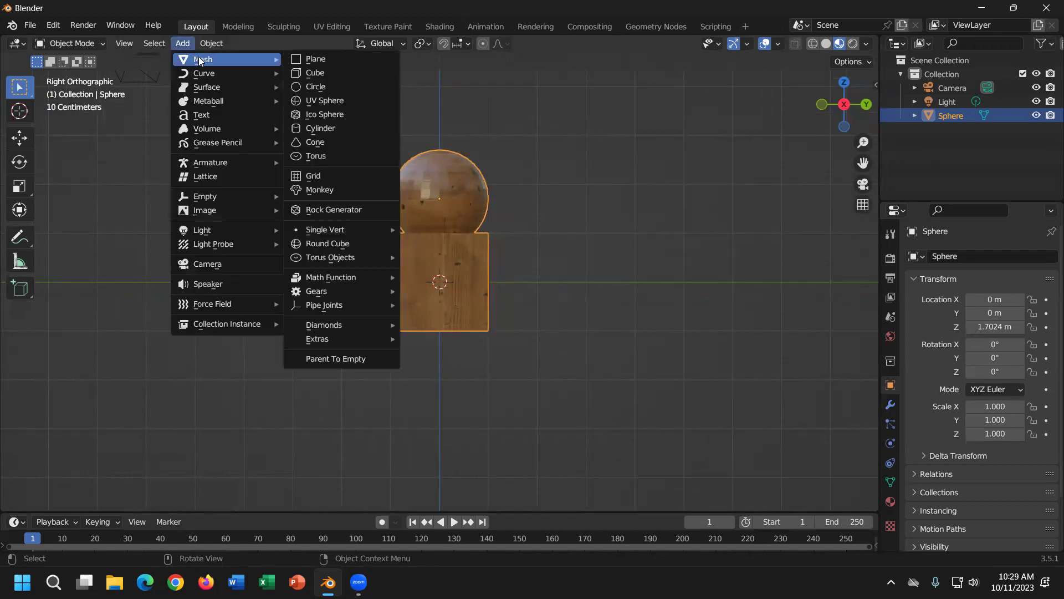
pyautogui.moveTo(256, 164)
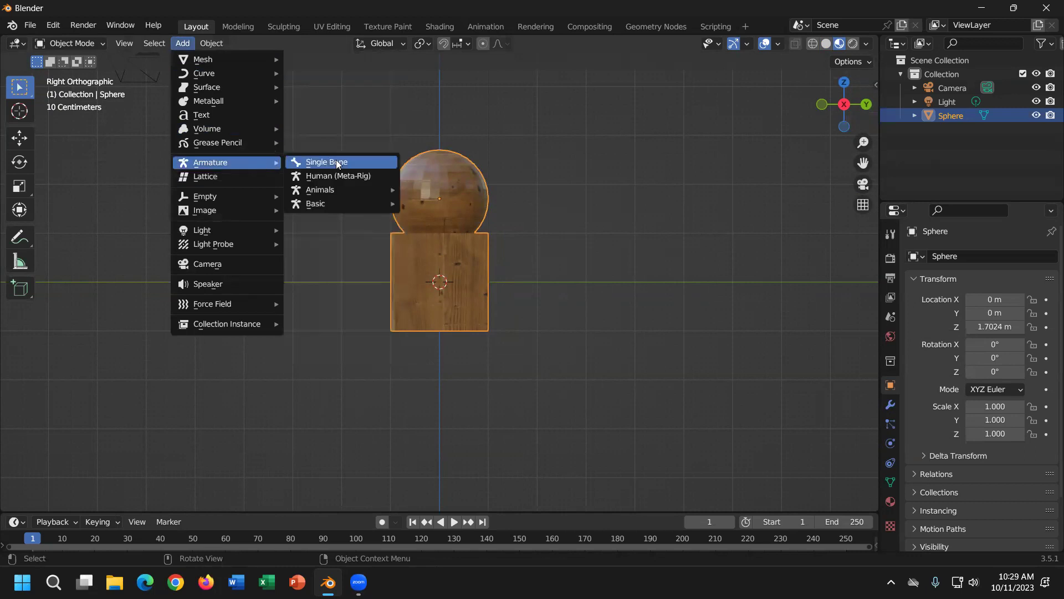
pyautogui.click(338, 163)
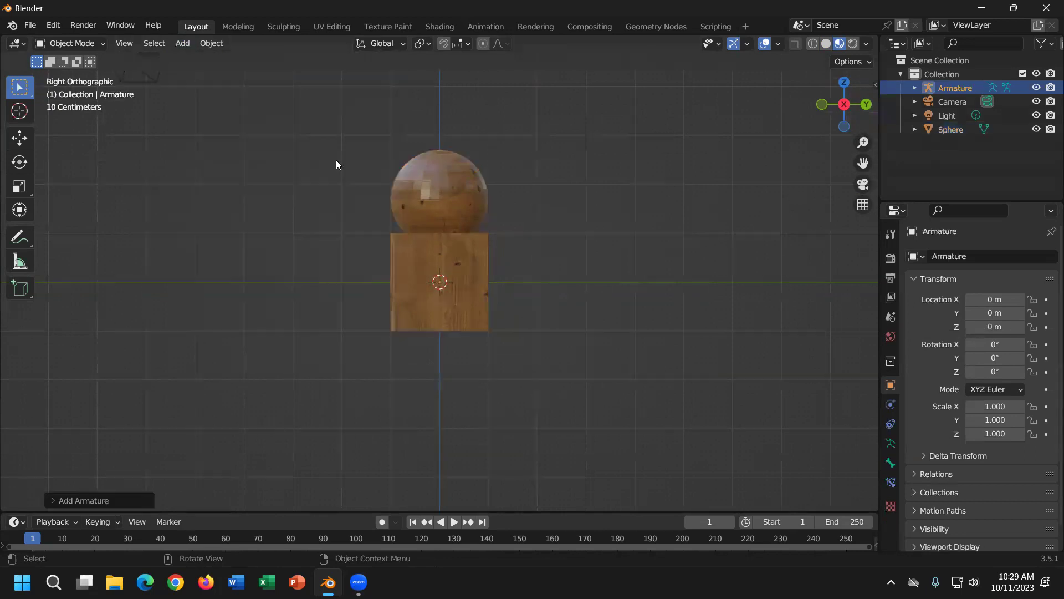
# Step: Set the armature's viewport display to In Front so its bone shows through the wooden mesh
pyautogui.click(892, 443)
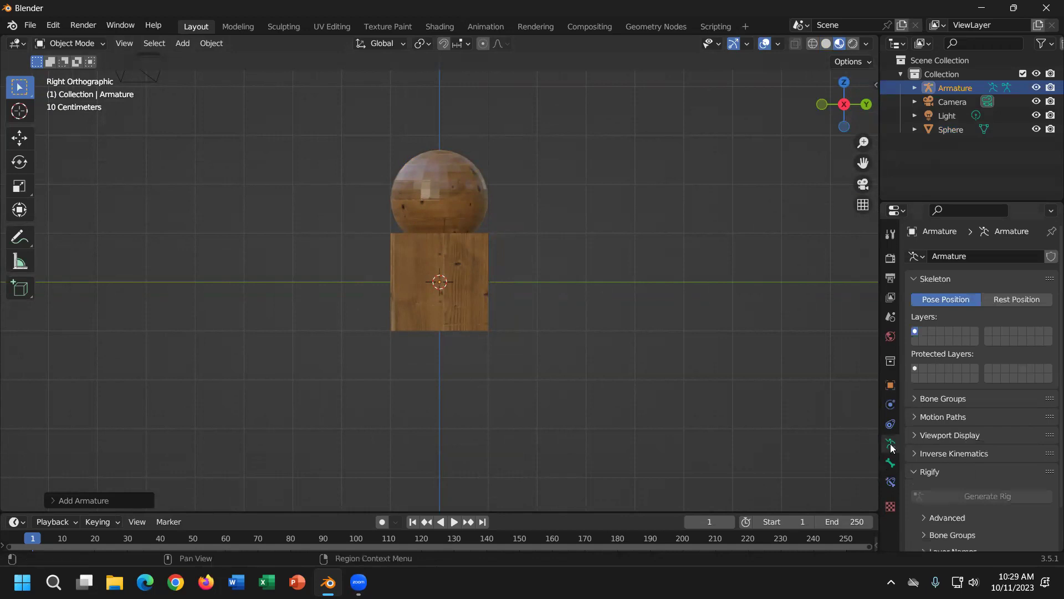
pyautogui.click(919, 434)
pyautogui.scroll(-2, 971, 477)
pyautogui.click(970, 474)
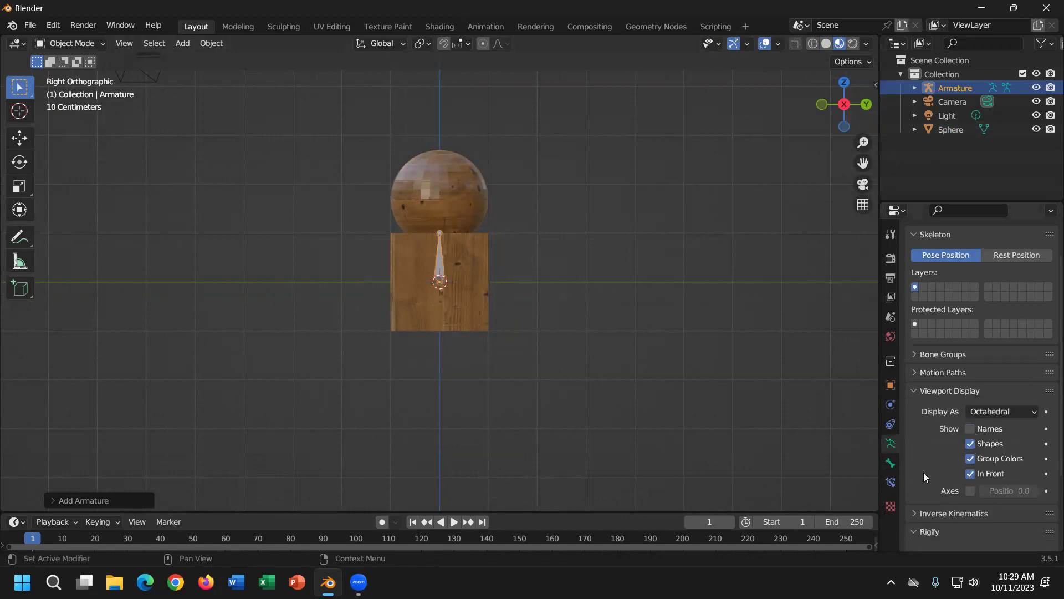
pyautogui.moveTo(582, 139); pyautogui.dragTo(327, 394)
pyautogui.click(726, 315)
pyautogui.moveTo(566, 141); pyautogui.dragTo(350, 402)
pyautogui.click(565, 189)
pyautogui.moveTo(575, 120); pyautogui.dragTo(346, 299)
pyautogui.click(568, 343)
# Step: Extrude a second bone from the armature's tip straight up along Z into the sphere, and return to Object Mode
pyautogui.click(440, 264)
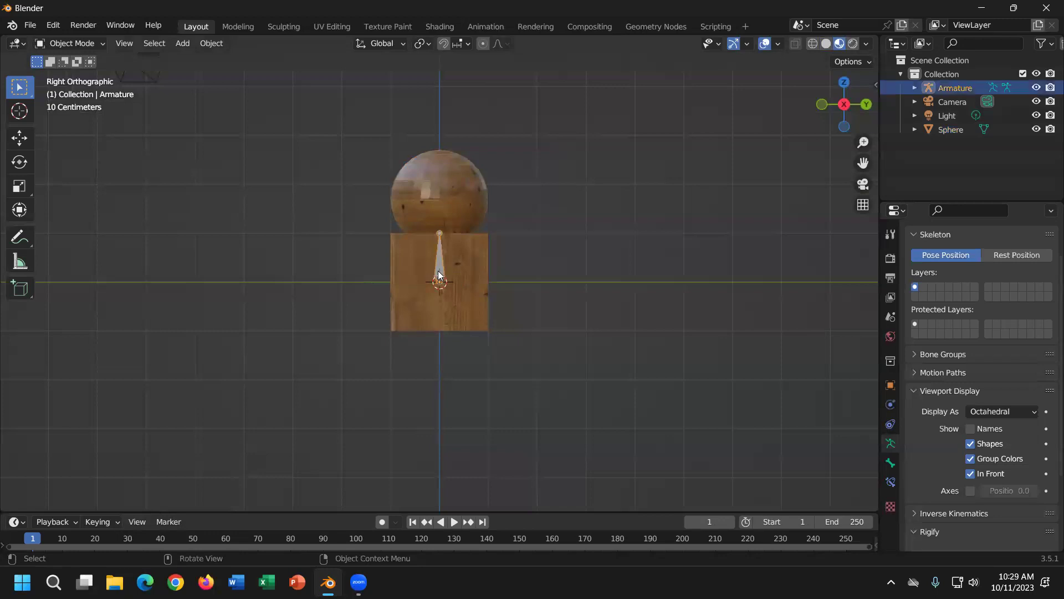
pyautogui.click(77, 44)
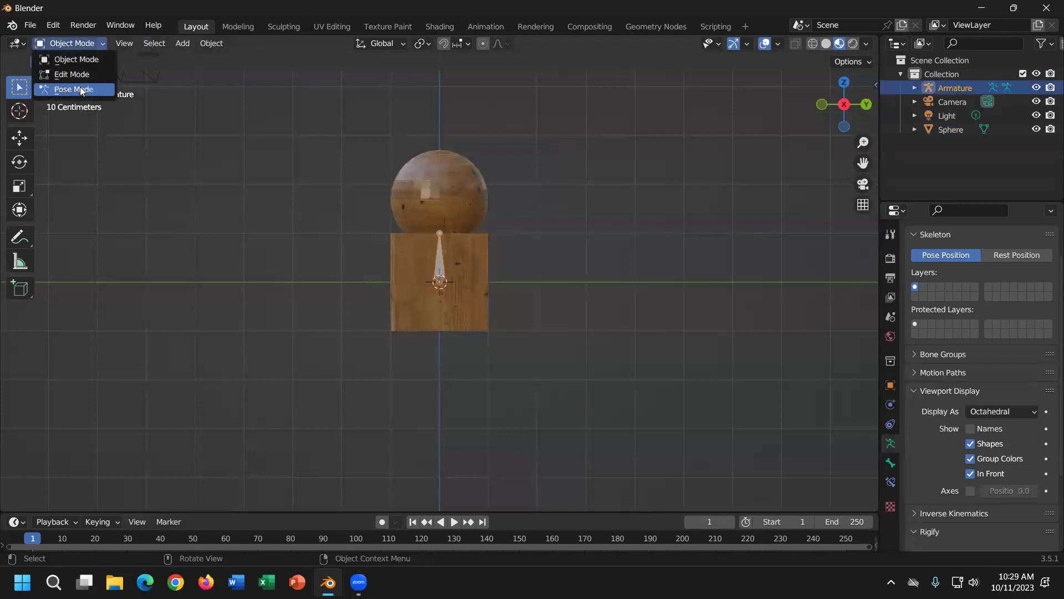
pyautogui.click(80, 73)
pyautogui.press('e')
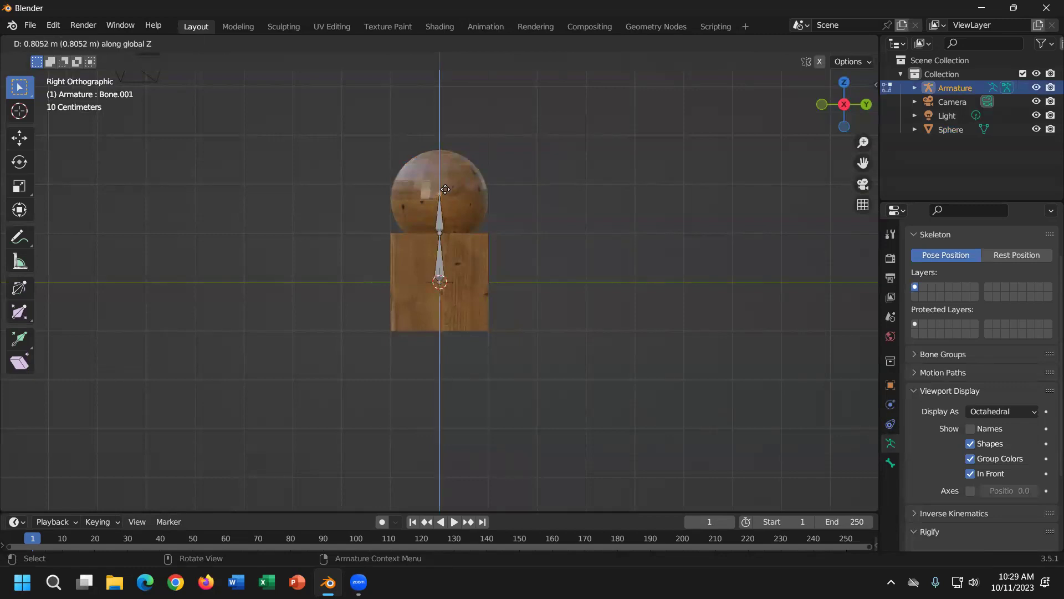
pyautogui.click(440, 179)
pyautogui.click(85, 44)
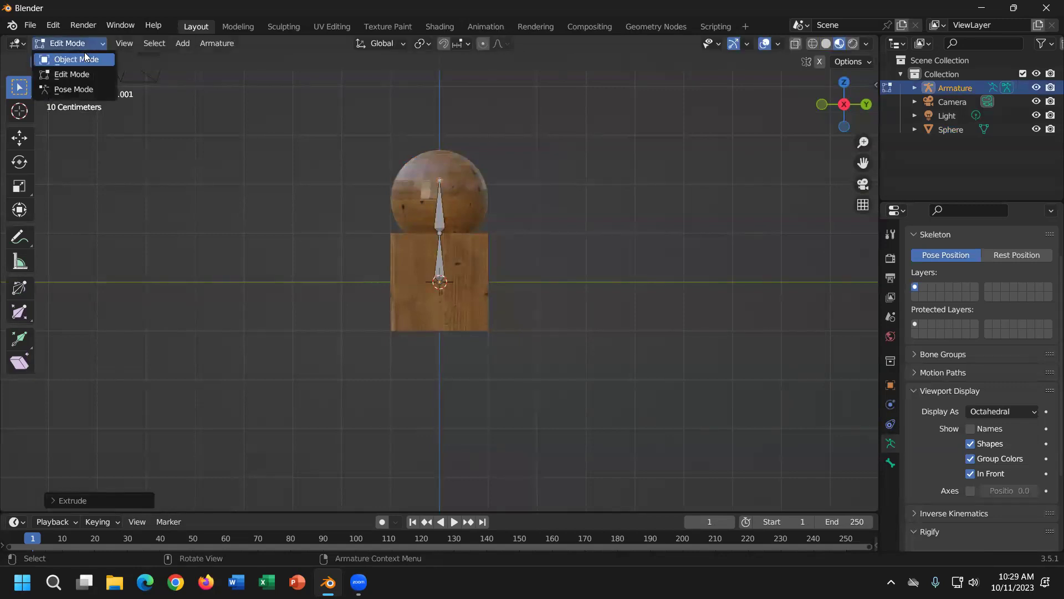
pyautogui.click(80, 60)
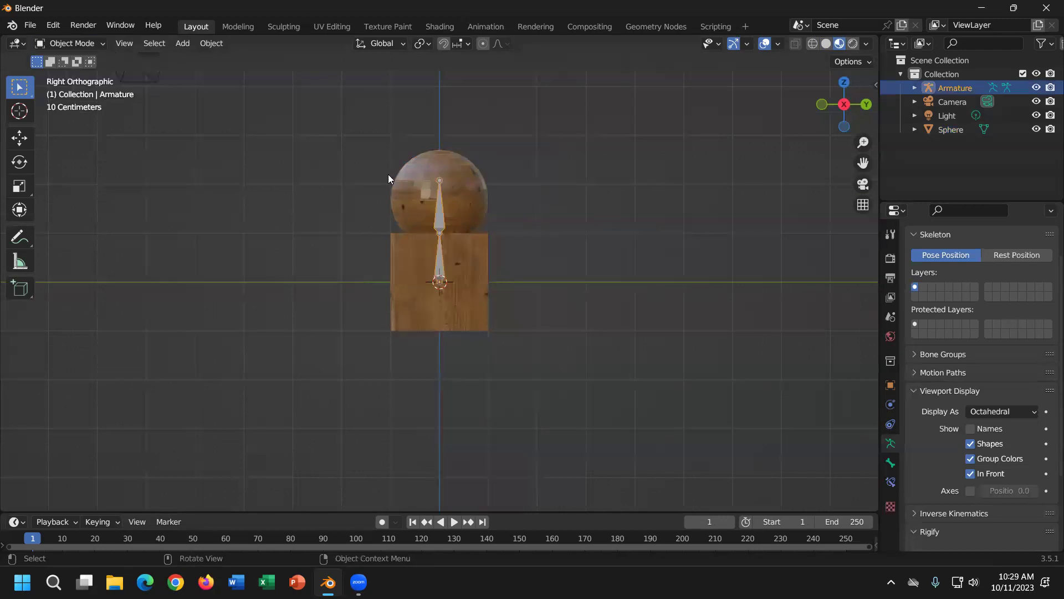
pyautogui.click(470, 270)
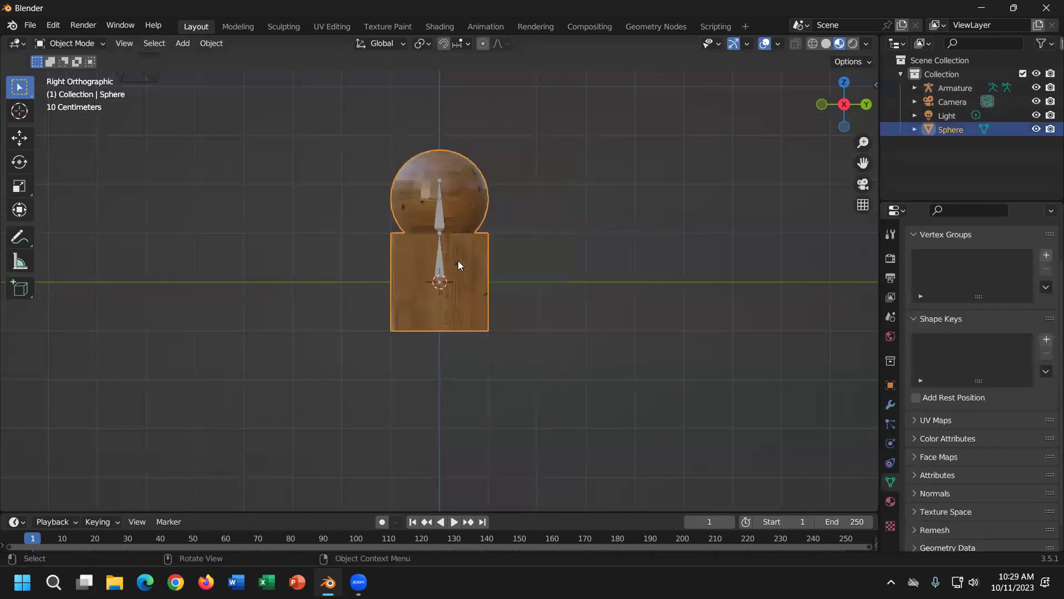
pyautogui.keyDown('shift'); pyautogui.click(441, 224); pyautogui.keyUp('shift')
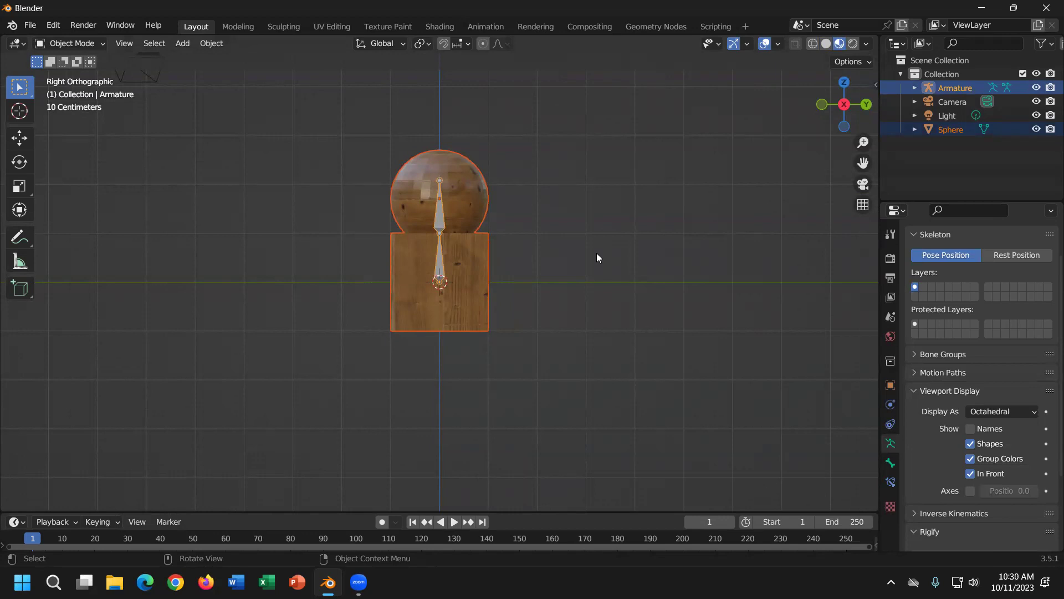
pyautogui.hotkey('ctrl', 'p')
pyautogui.hotkey('alt', 'a')
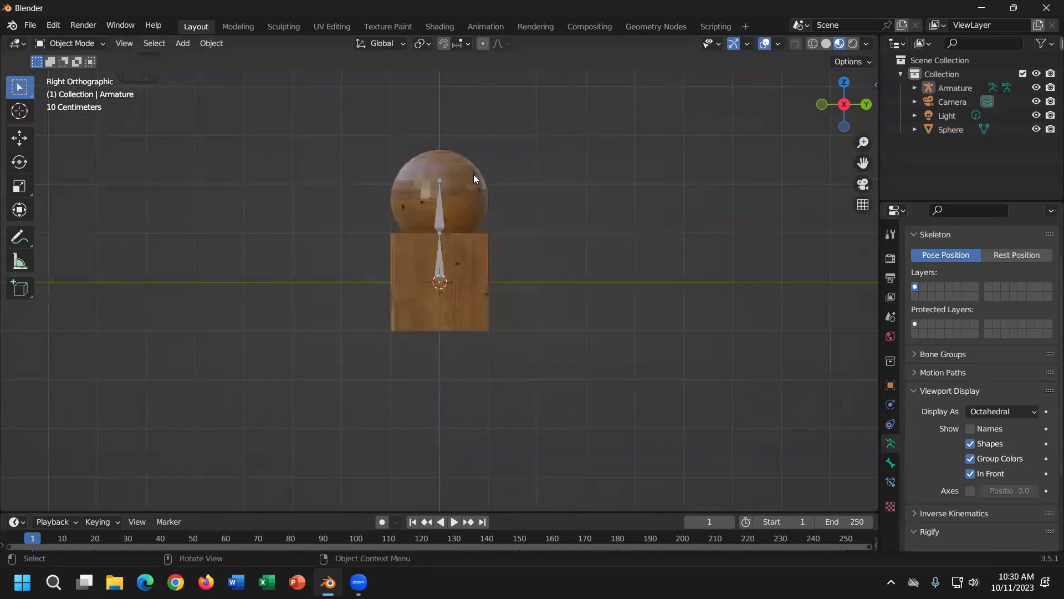
# Step: Parent the cube-and-sphere mesh to the armature with Automatic Weights
pyautogui.click(430, 205)
pyautogui.keyDown('shift'); pyautogui.click(443, 222); pyautogui.keyUp('shift')
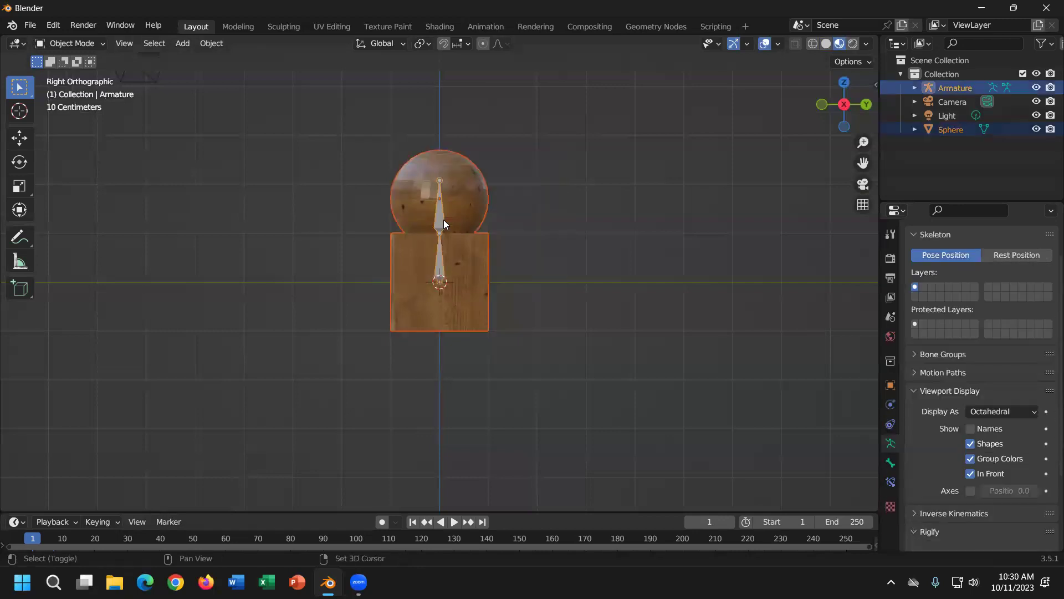
pyautogui.hotkey('ctrl', 'p')
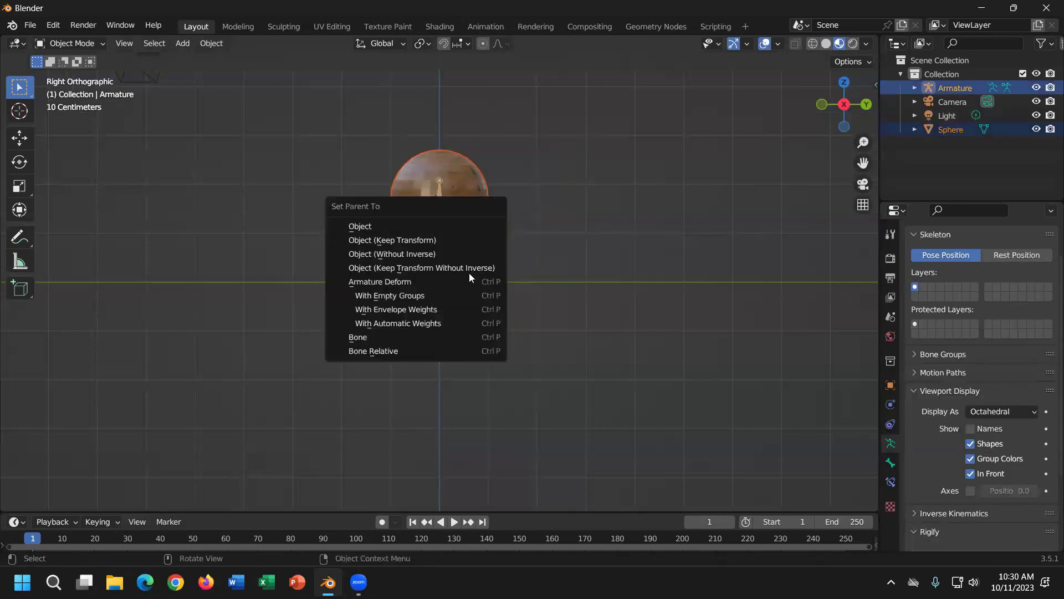
pyautogui.click(457, 322)
# Step: Switch the armature to Pose Mode and turn on auto keying in an enlarged timeline
pyautogui.click(69, 44)
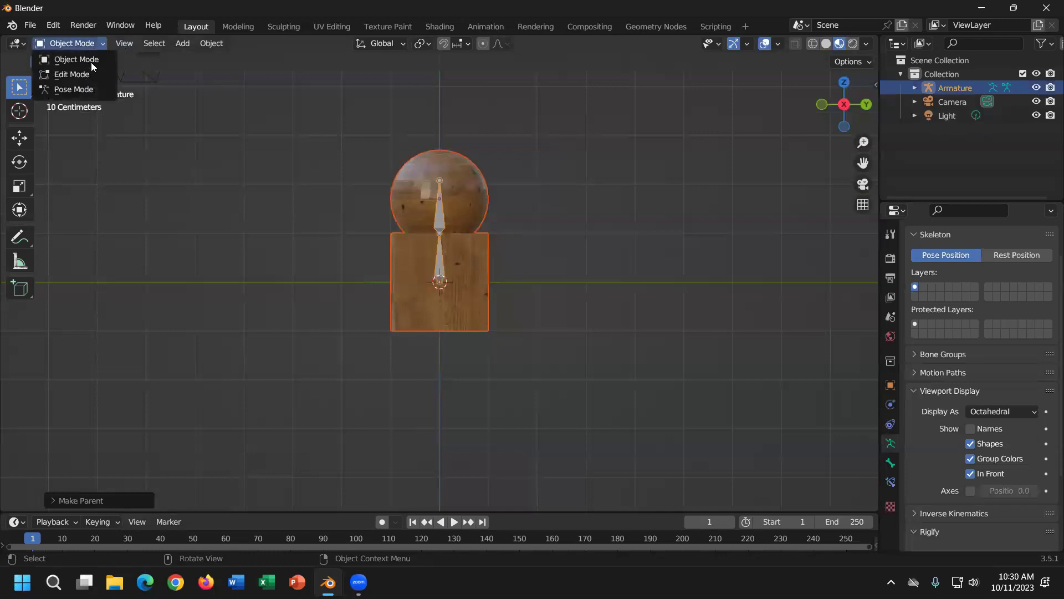
pyautogui.click(98, 88)
pyautogui.moveTo(363, 510); pyautogui.dragTo(382, 371)
pyautogui.click(383, 379)
# Step: Keyframe the upper bone tilted toward positive Y at frame 1 and toward negative Y at frame 50
pyautogui.press('r')
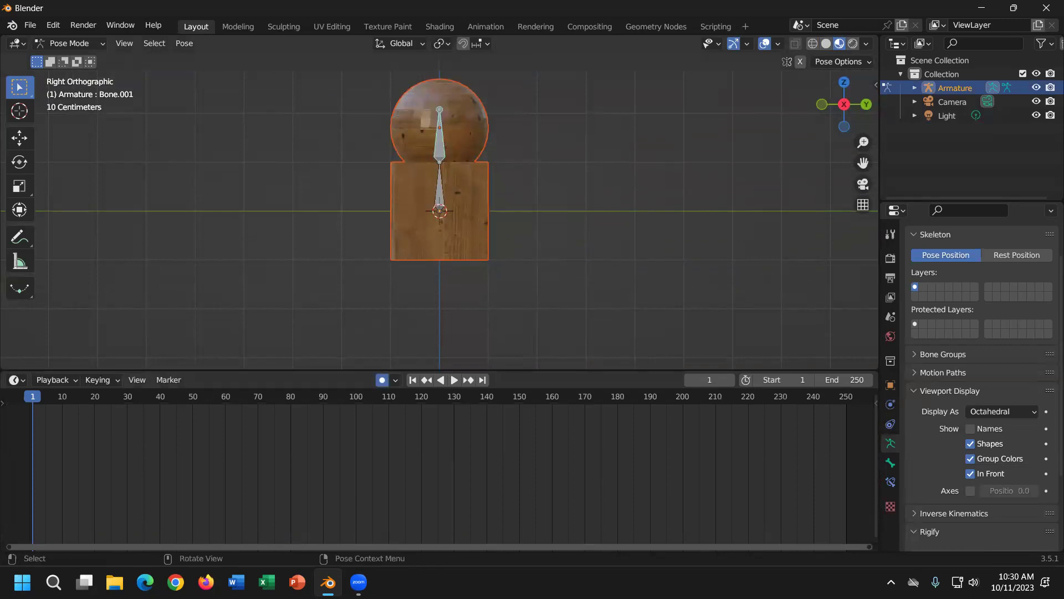
pyautogui.click(534, 171)
pyautogui.click(192, 400)
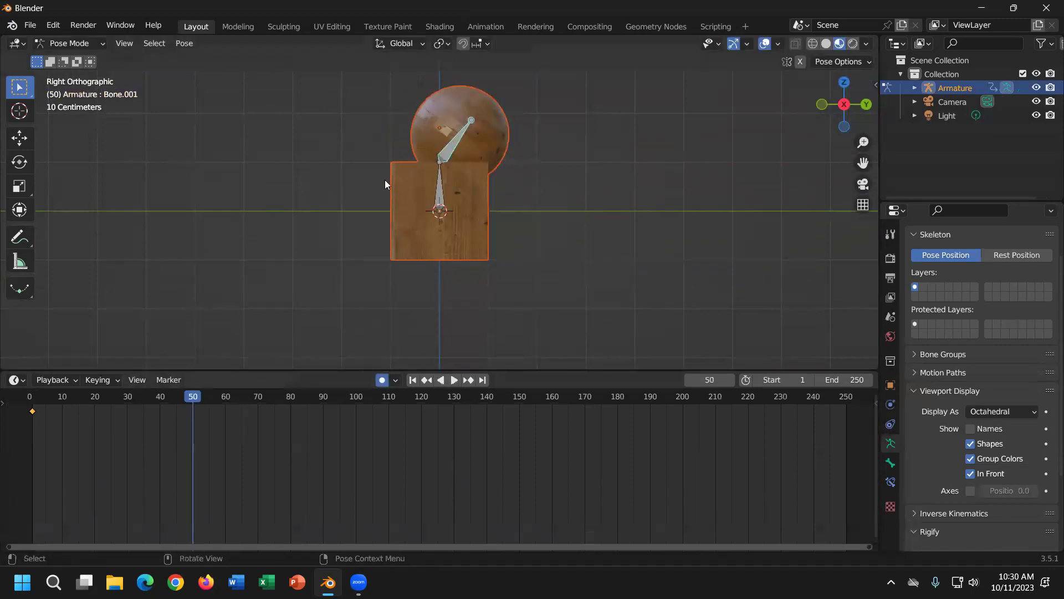
pyautogui.press('r')
pyautogui.click(292, 253)
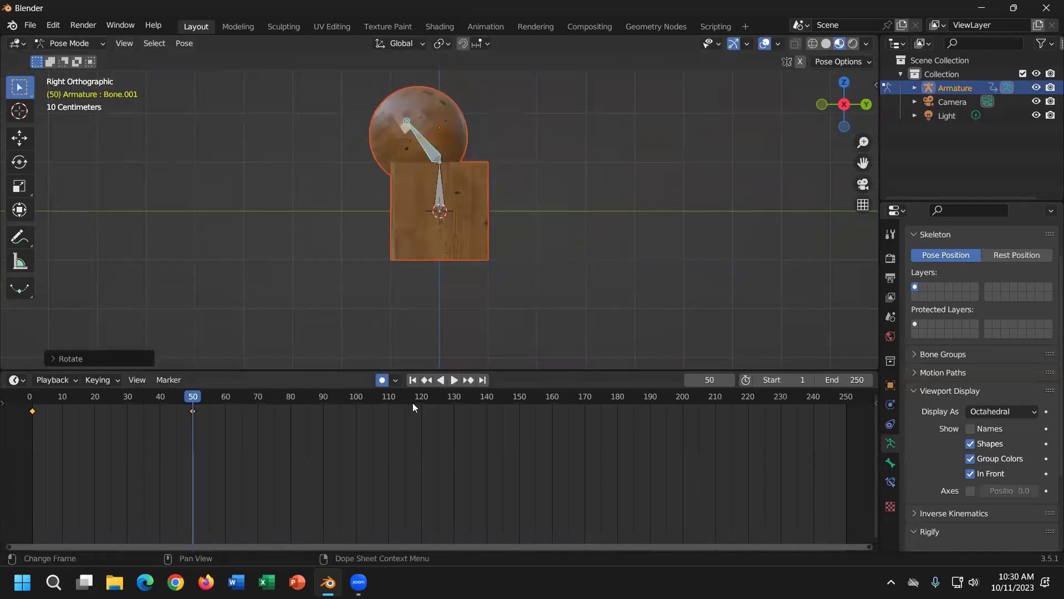
# Step: Keyframe the upper bone tilted toward negative X at frame 100 in the back orthographic view
pyautogui.click(866, 105)
pyautogui.press('r')
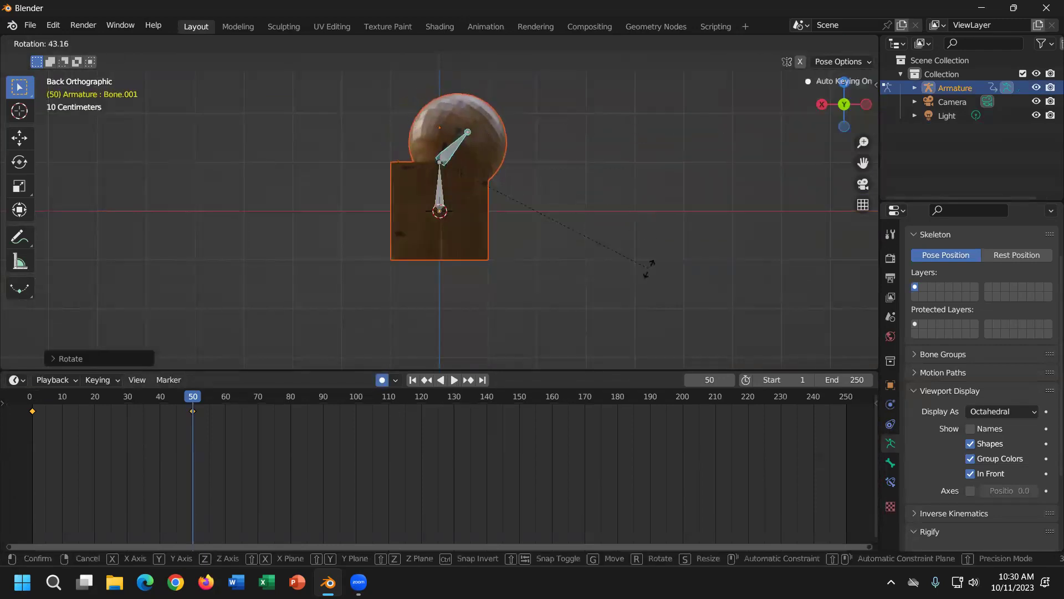
pyautogui.rightClick(650, 264)
pyautogui.click(356, 399)
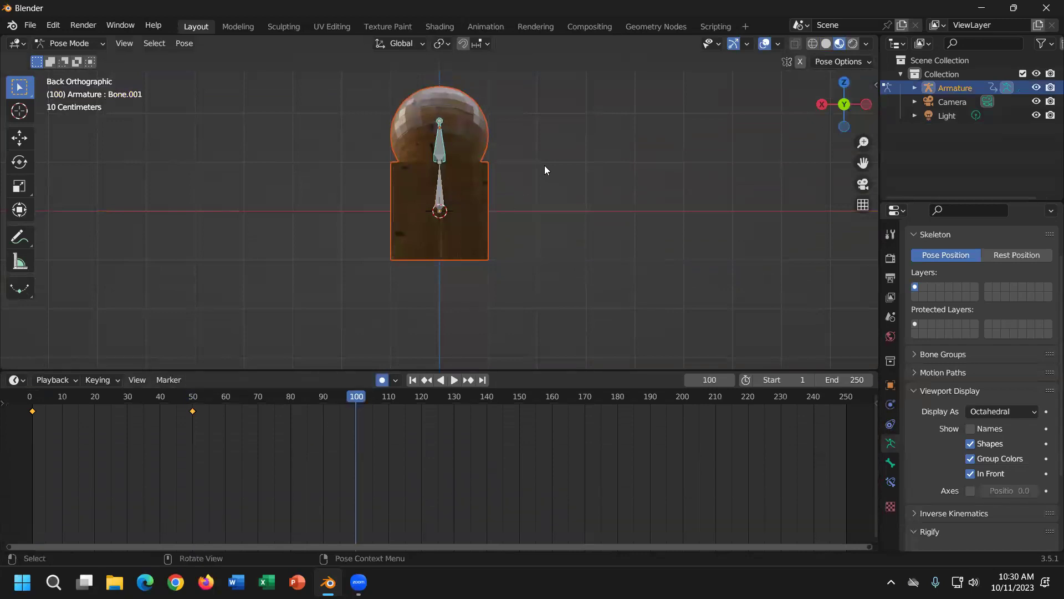
pyautogui.press('r')
pyautogui.click(574, 322)
# Step: Keyframe the upper bone tilted to the opposite side, toward positive X, at frame 150
pyautogui.click(519, 397)
pyautogui.press('space')
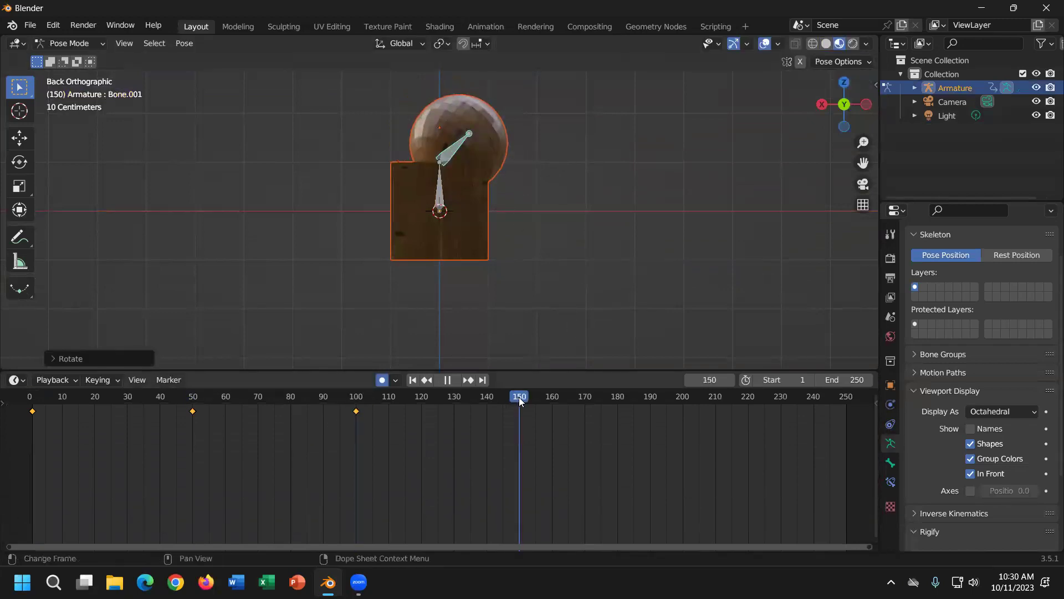
pyautogui.press('space')
pyautogui.press('r')
pyautogui.click(654, 254)
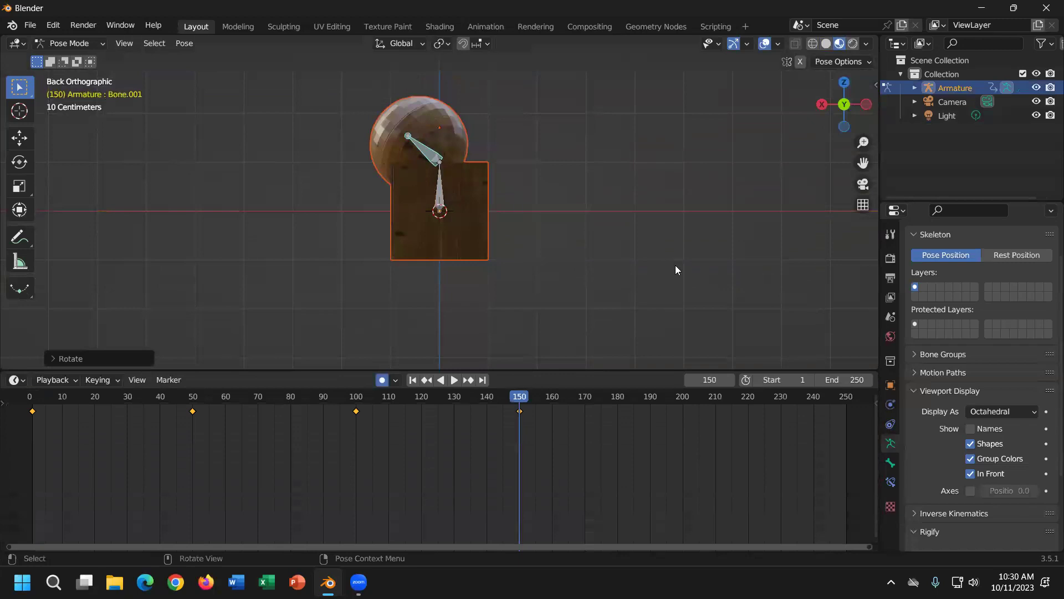
# Step: Set the animation's end frame to 150
pyautogui.click(856, 379)
pyautogui.write('150')
pyautogui.press('Return')
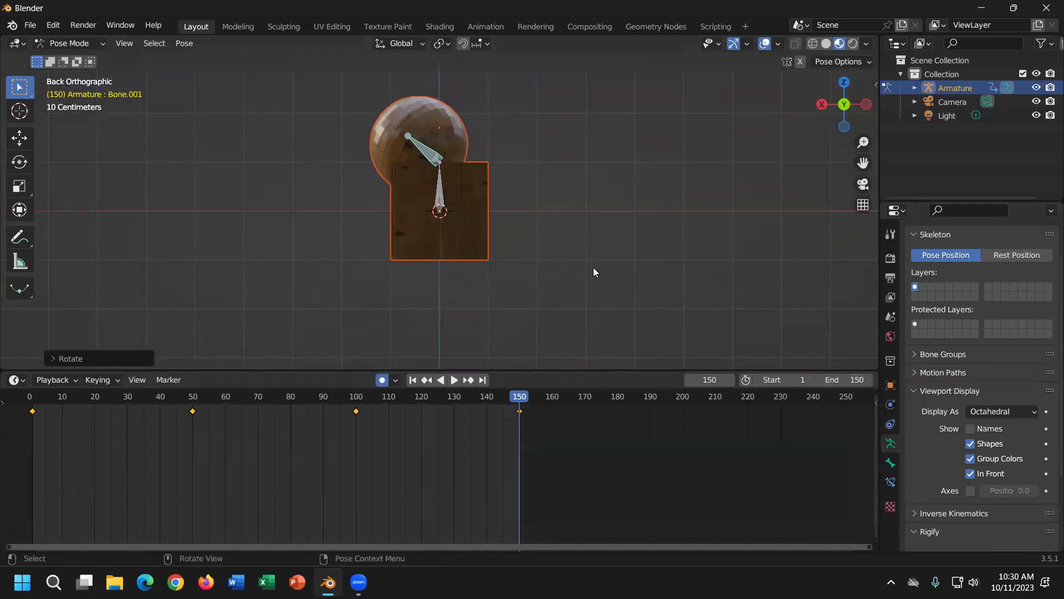
# Step: Return to Object Mode and play the head-tilt animation from a perspective view
pyautogui.click(89, 44)
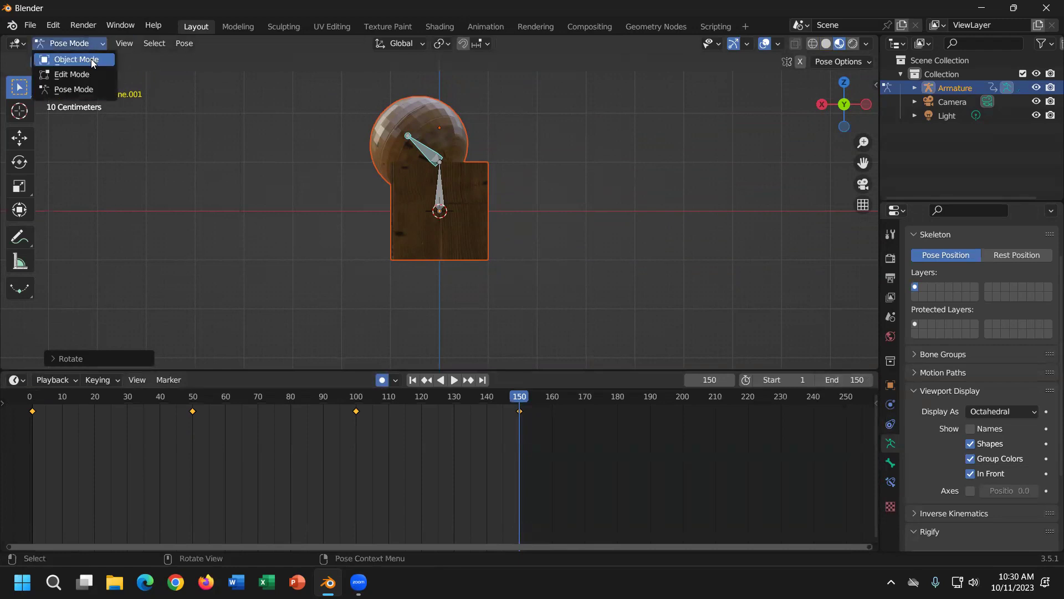
pyautogui.click(69, 56)
pyautogui.moveTo(608, 218); pyautogui.dragTo(547, 361, button='middle')
pyautogui.press('space')
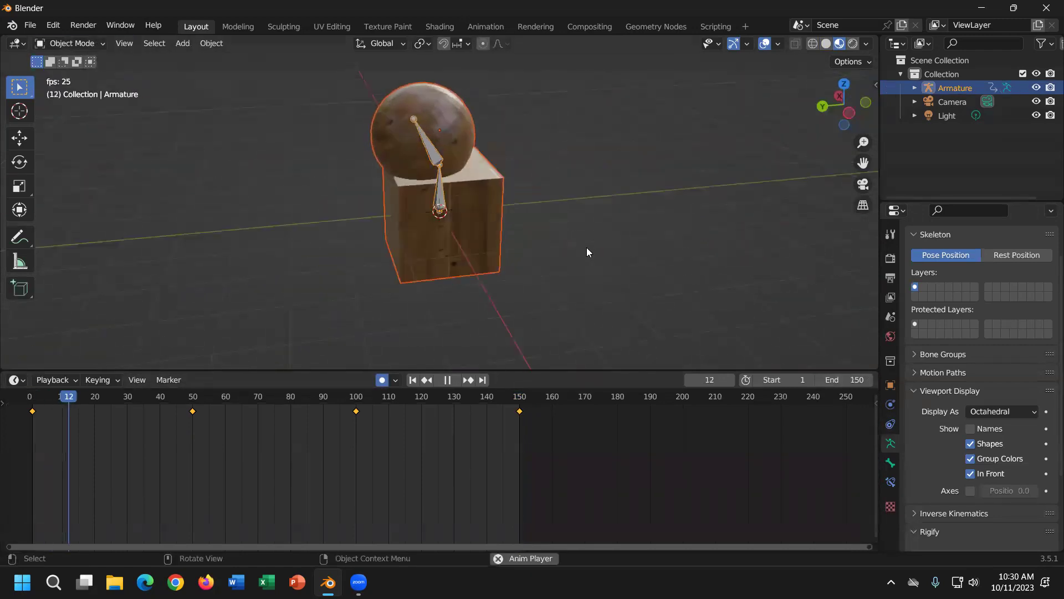
pyautogui.press('space')
# Step: In Pose Mode, copy the upper bone's keyframe from frame 1 and paste it over the one at frame 150
pyautogui.moveTo(61, 441); pyautogui.dragTo(4, 409)
pyautogui.moveTo(58, 445); pyautogui.dragTo(14, 402)
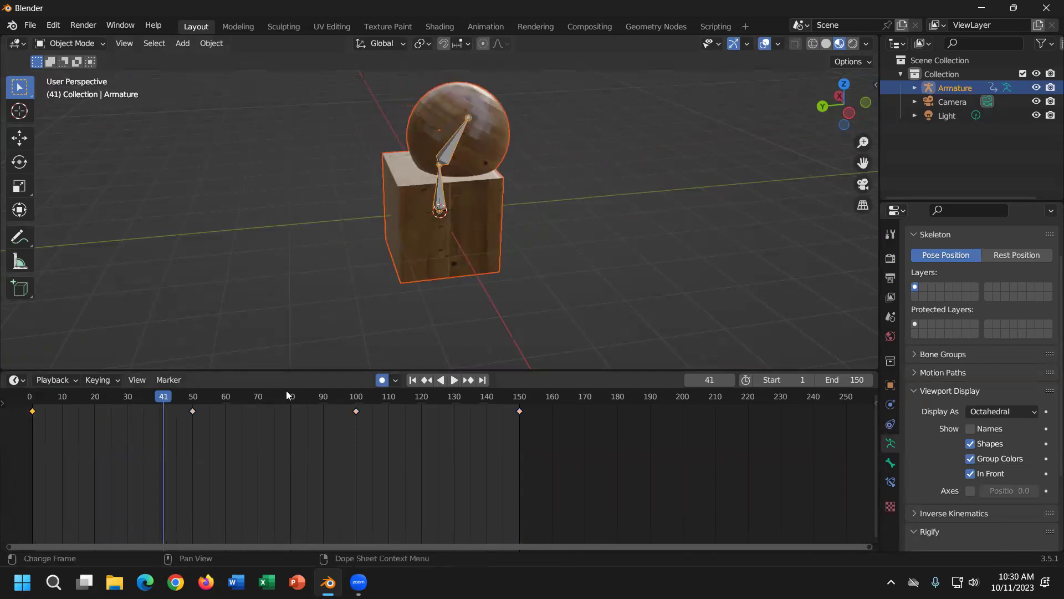
pyautogui.click(70, 43)
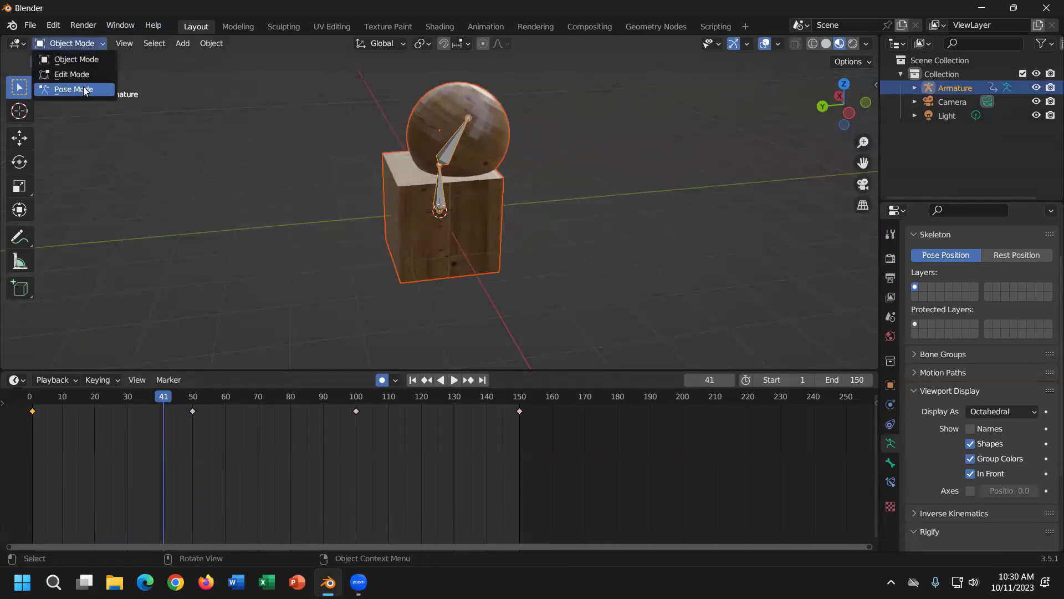
pyautogui.click(61, 90)
pyautogui.moveTo(80, 428); pyautogui.dragTo(11, 404)
pyautogui.moveTo(511, 403); pyautogui.dragTo(519, 403)
pyautogui.hotkey('ctrl', 'v')
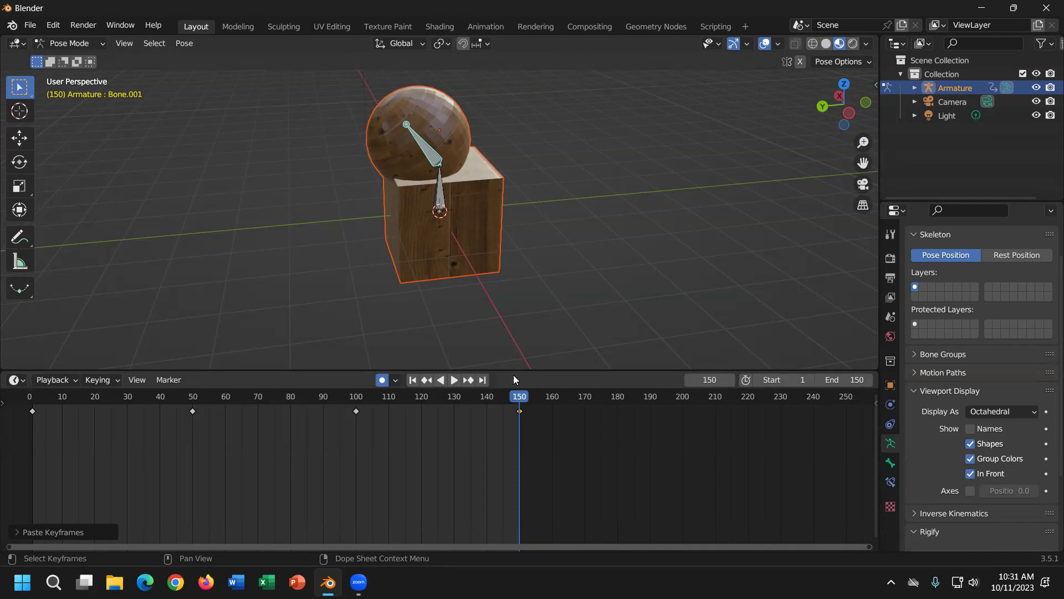
# Step: Return to Object Mode and play the looping animation while viewing the figure from another angle
pyautogui.click(69, 43)
pyautogui.click(90, 55)
pyautogui.press('space')
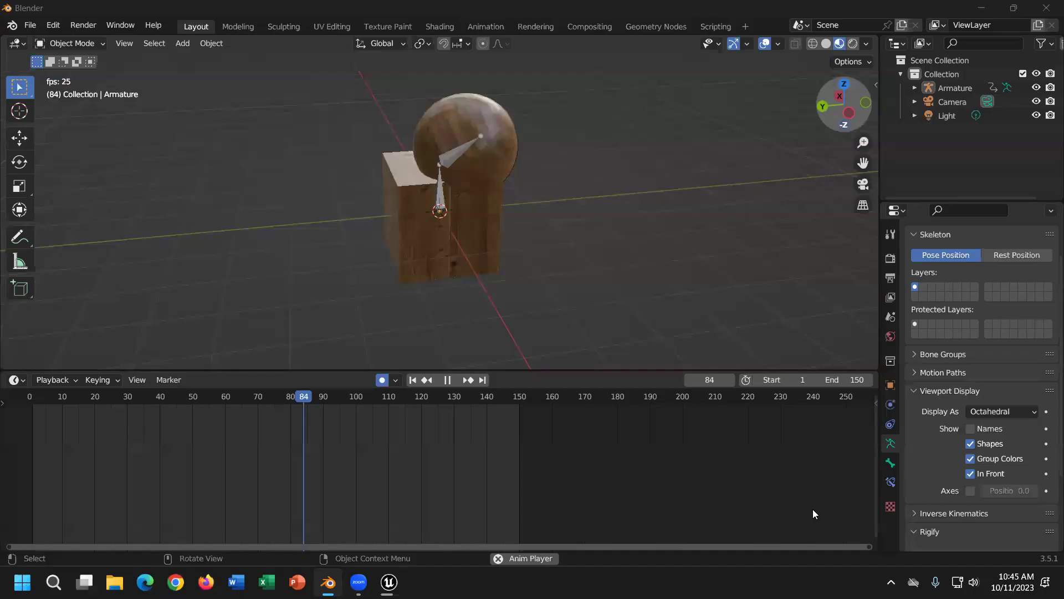
pyautogui.click(462, 218)
pyautogui.moveTo(551, 225); pyautogui.dragTo(569, 149, button='middle')
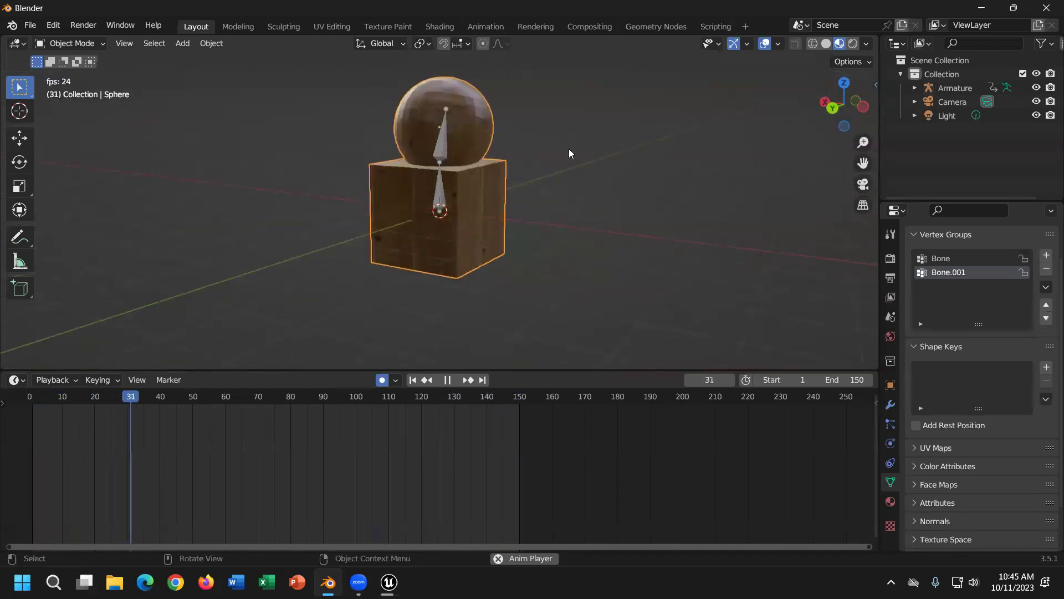
# Step: Switch to the Unreal Project Browser and open the second of the recent projects
pyautogui.keyDown('shift'); pyautogui.click(491, 120); pyautogui.keyUp('shift')
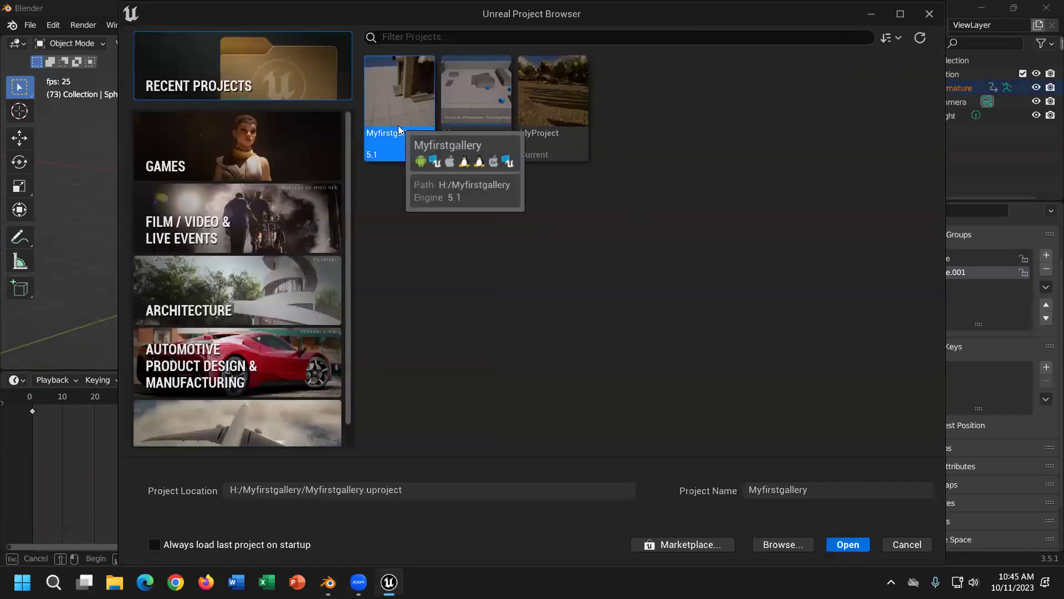
pyautogui.doubleClick(491, 114)
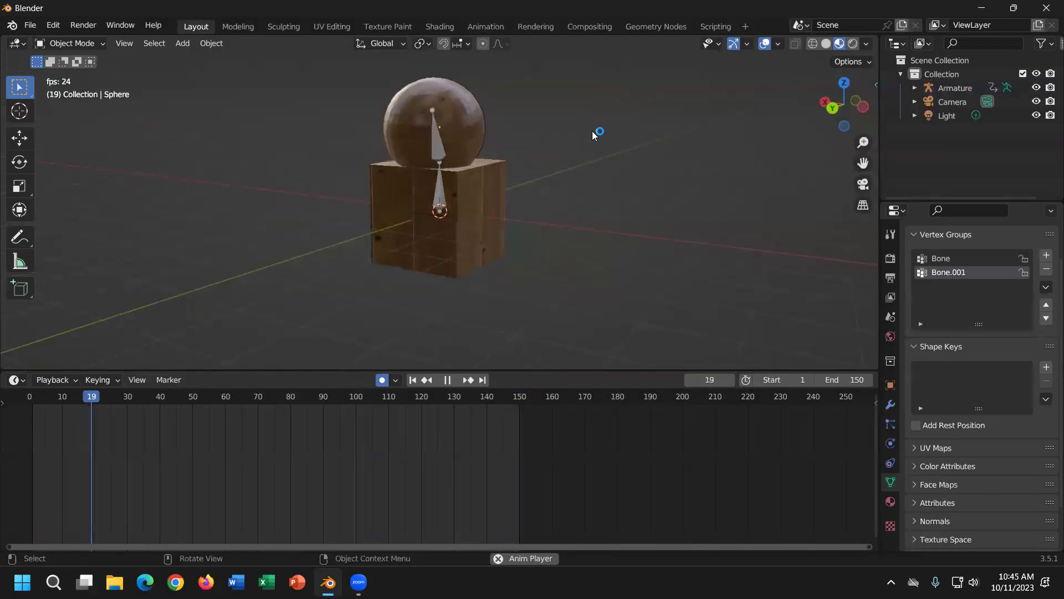
# Step: Delete the camera and the light from the Blender scene
pyautogui.moveTo(593, 126); pyautogui.dragTo(408, 279)
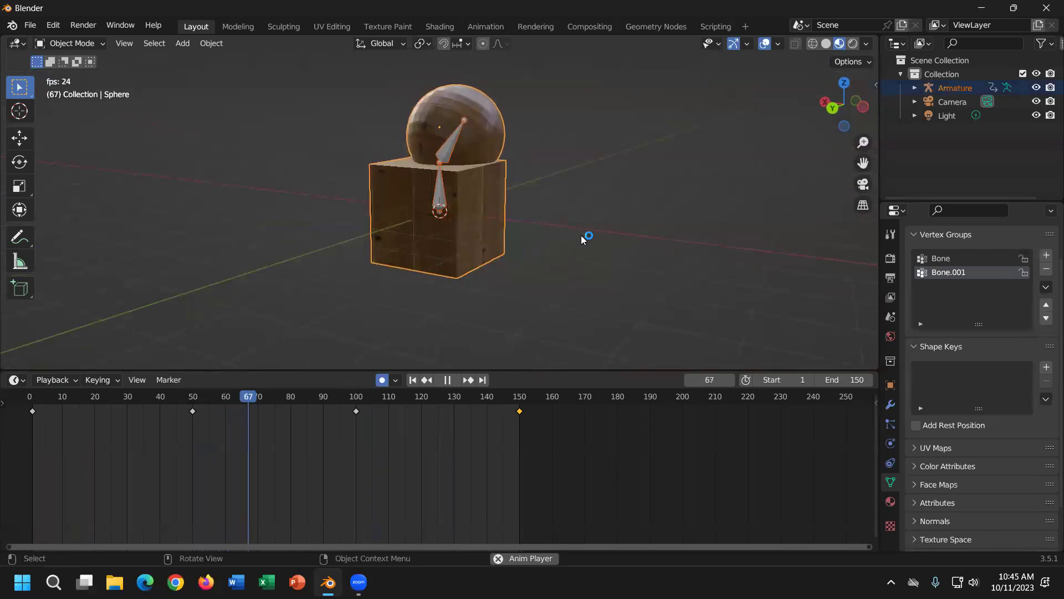
pyautogui.click(947, 103)
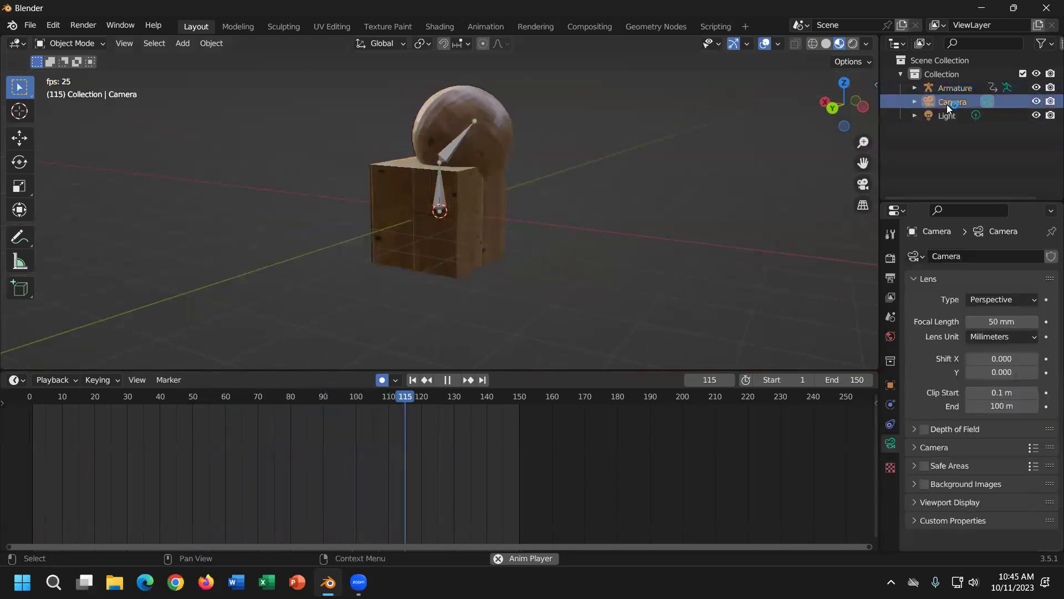
pyautogui.press('Delete')
pyautogui.click(949, 101)
pyautogui.press('Delete')
# Step: Select the mesh together with its armature and stop the animation playback
pyautogui.press('a')
pyautogui.moveTo(613, 109); pyautogui.dragTo(334, 314)
pyautogui.click(566, 139)
pyautogui.moveTo(565, 142); pyautogui.dragTo(268, 279)
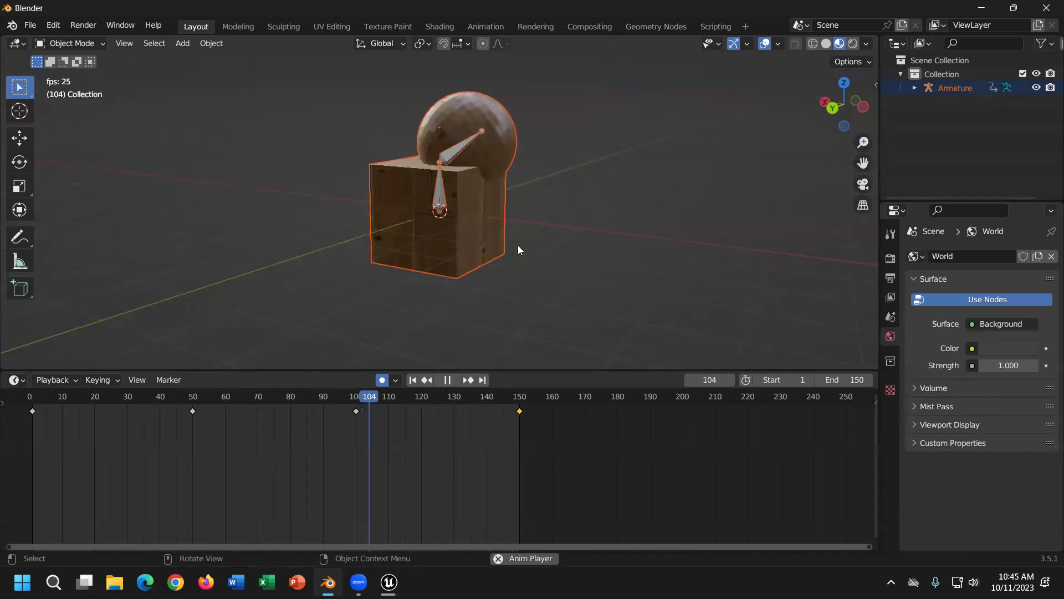
pyautogui.click(28, 26)
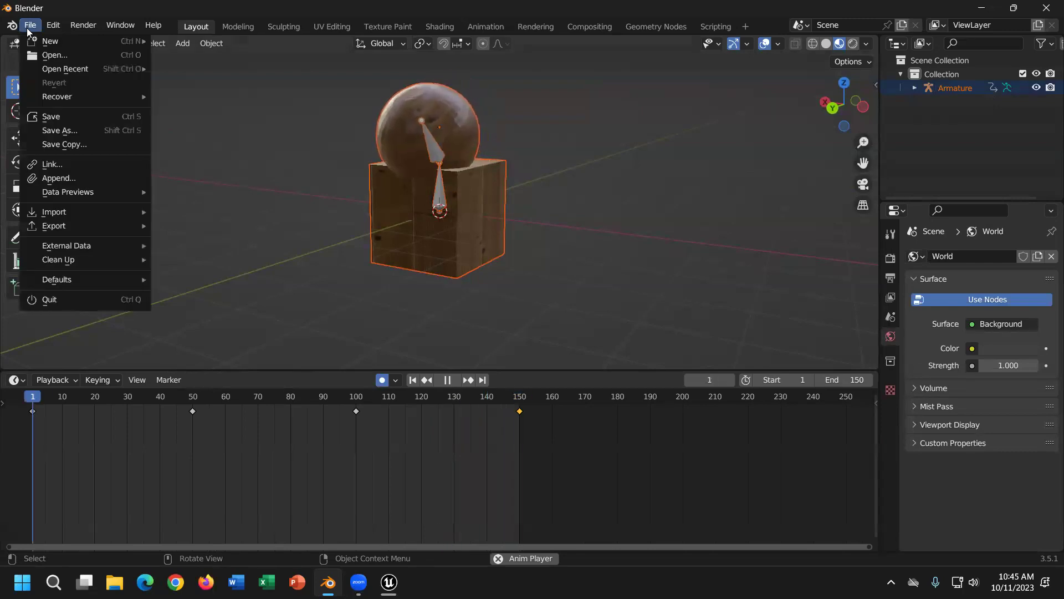
pyautogui.press('space')
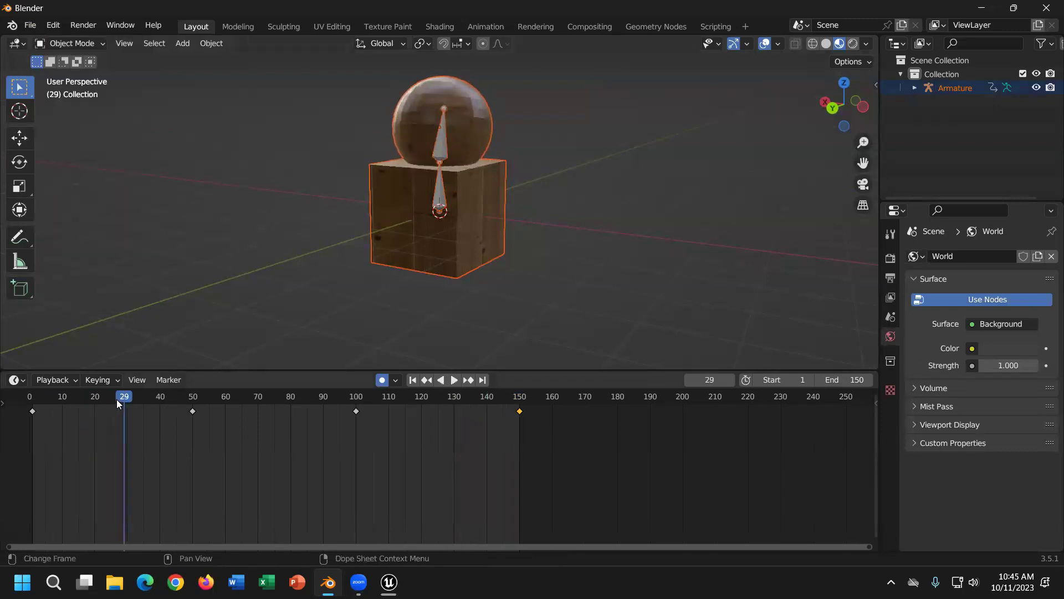
# Step: Move the timeline to frame 0 and start an FBX export of the figure
pyautogui.moveTo(116, 399); pyautogui.dragTo(12, 403)
pyautogui.click(28, 26)
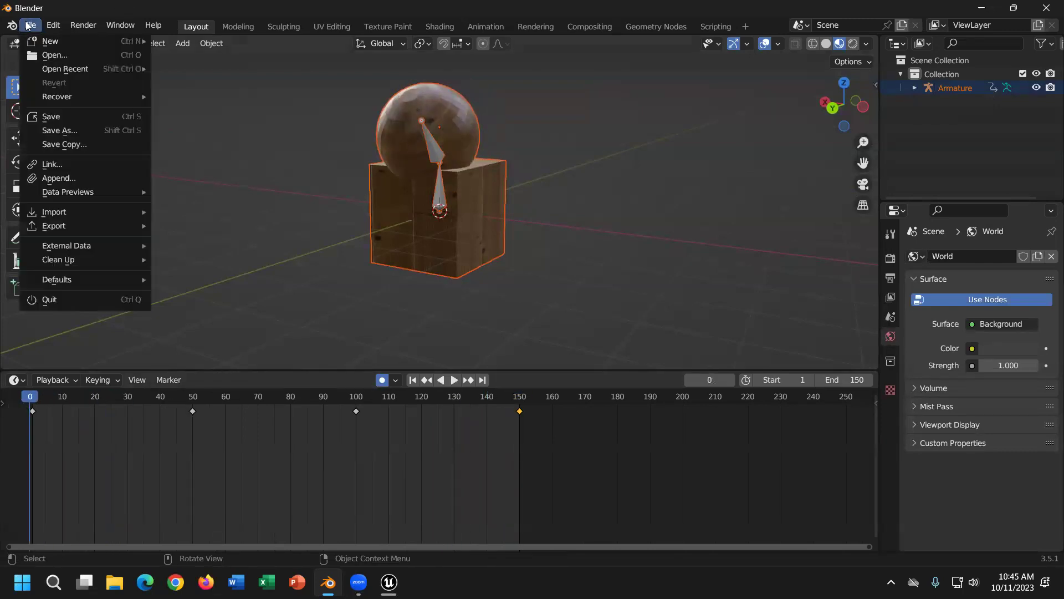
pyautogui.moveTo(90, 219)
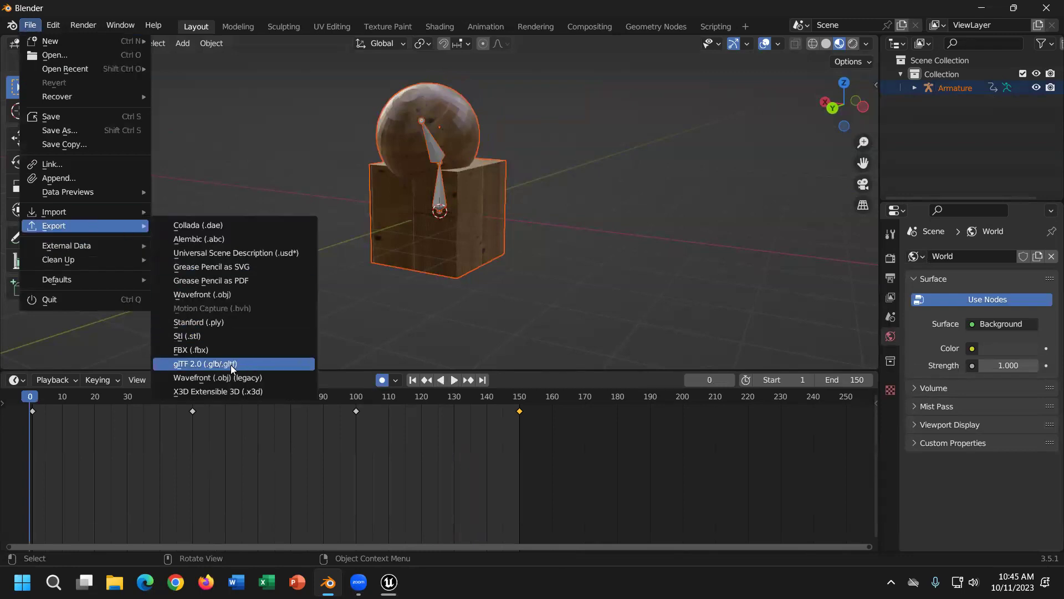
pyautogui.click(231, 350)
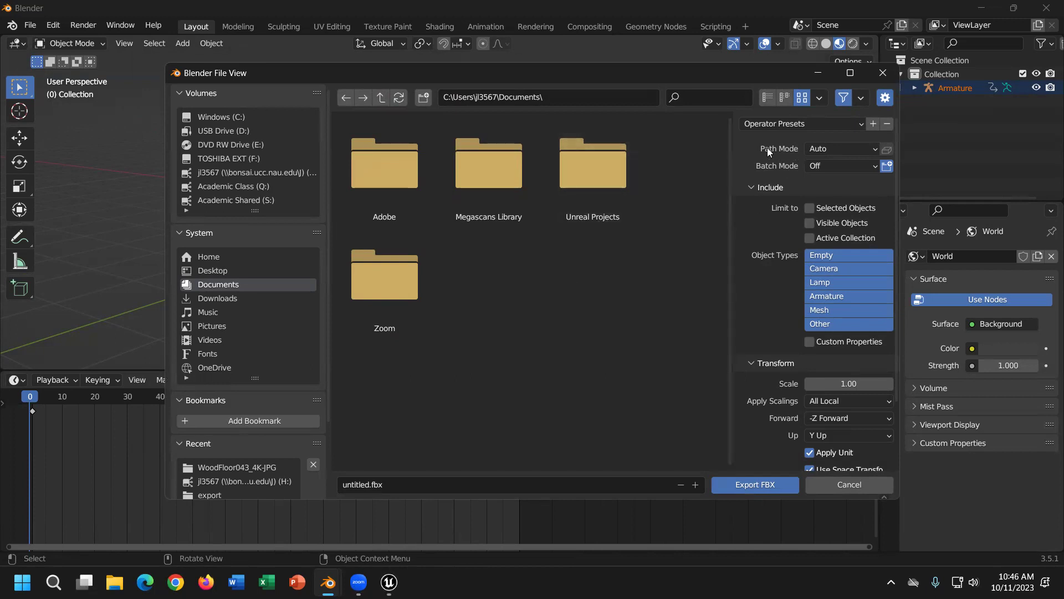
# Step: Set the FBX export's path mode to Copy and enable embedding of textures
pyautogui.click(820, 148)
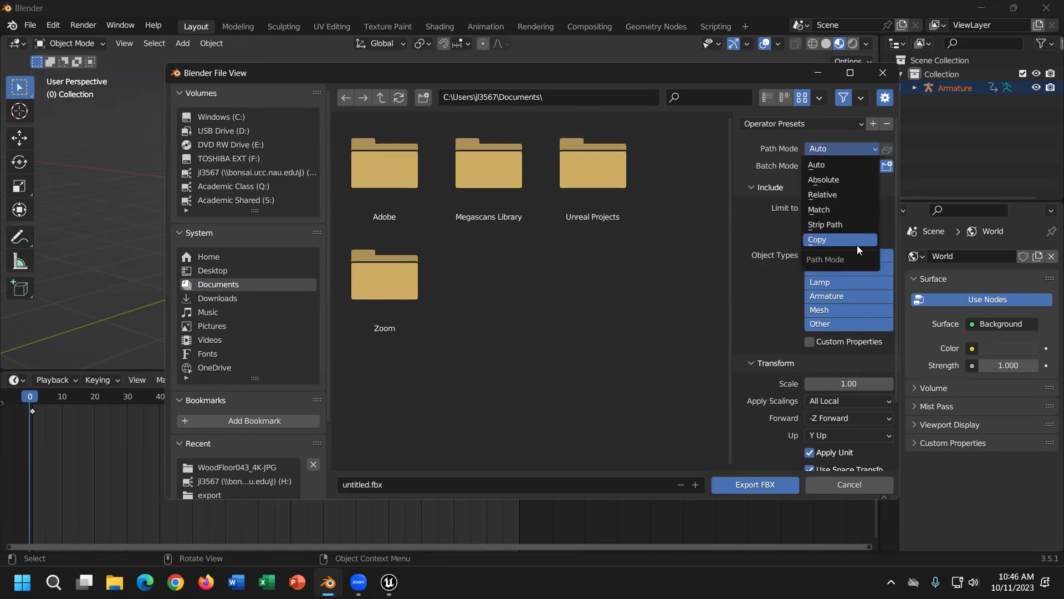
pyautogui.click(819, 241)
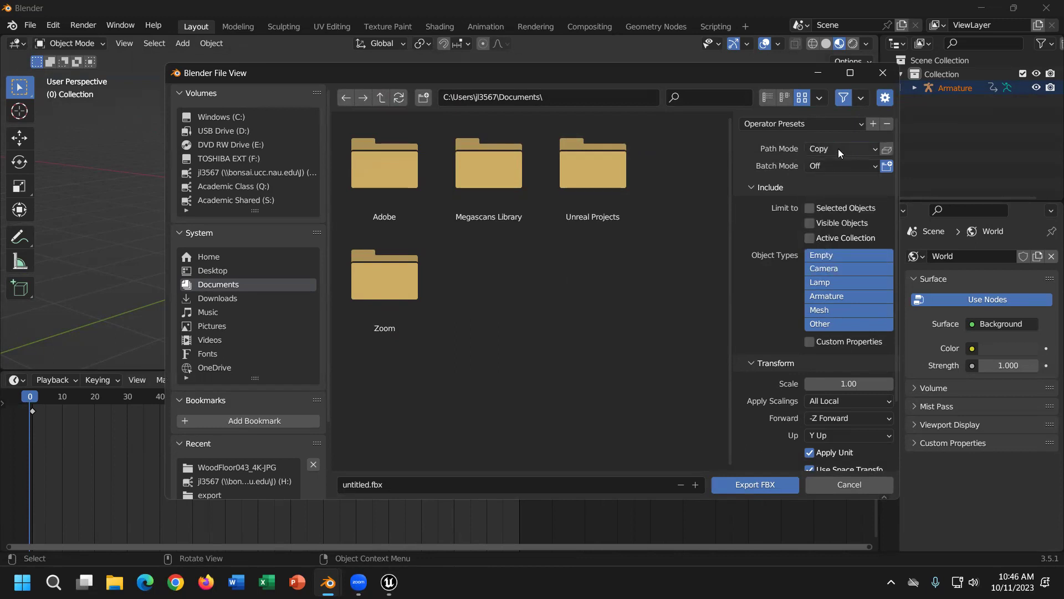
pyautogui.click(887, 150)
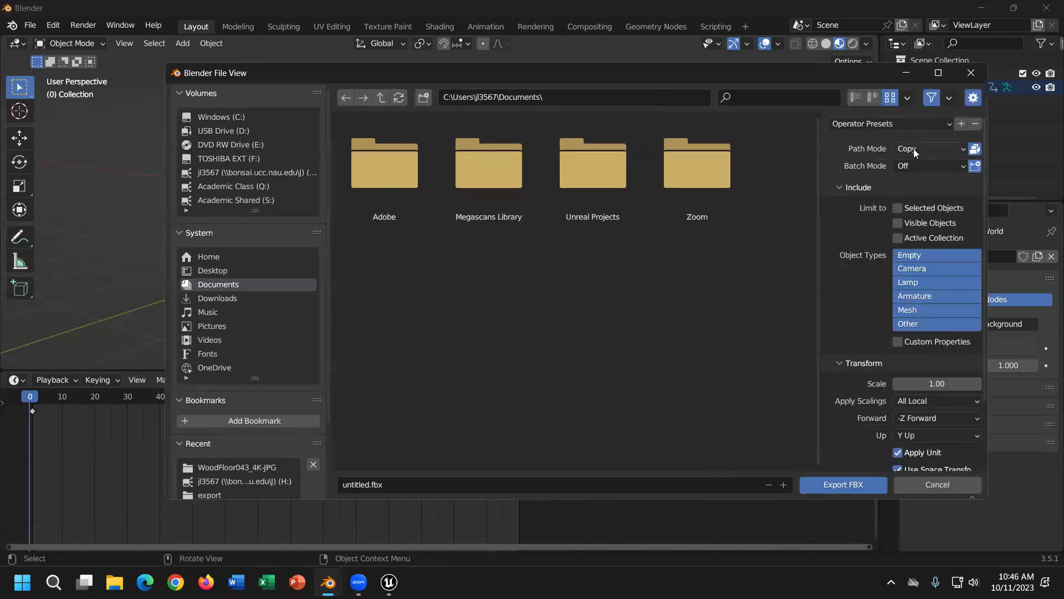
pyautogui.click(914, 149)
pyautogui.click(917, 161)
pyautogui.click(922, 152)
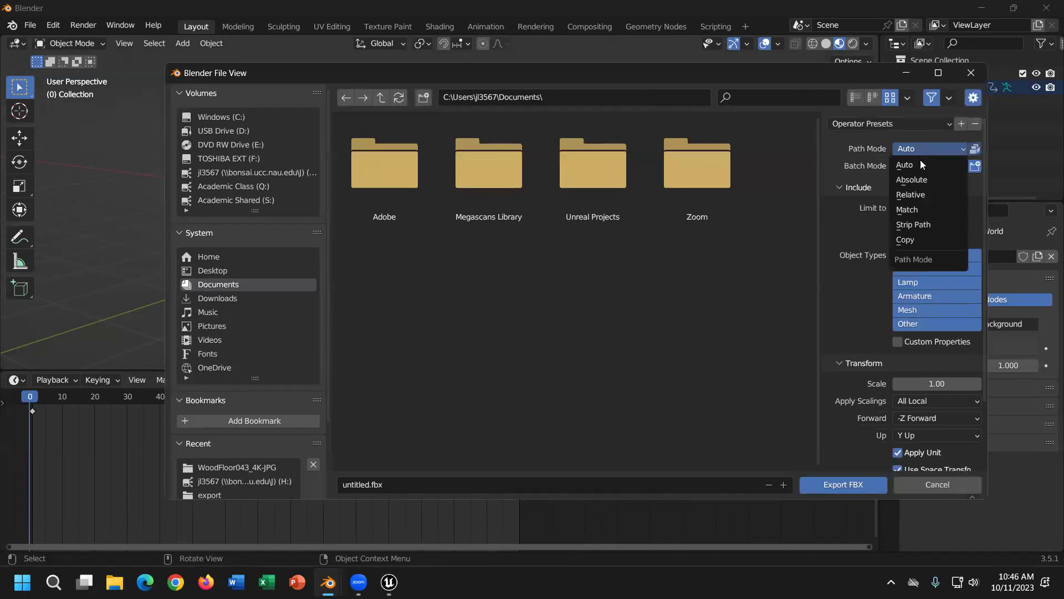
pyautogui.click(919, 240)
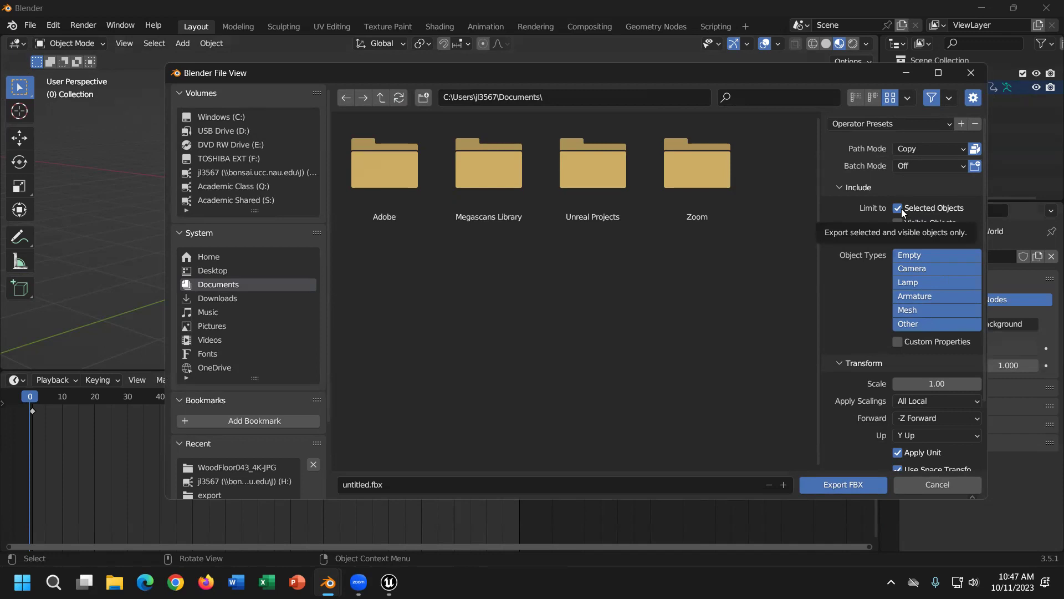
# Step: Limit the export to selected objects and disable NLA Strips and All Actions for the baked animation
pyautogui.scroll(-3, 857, 340)
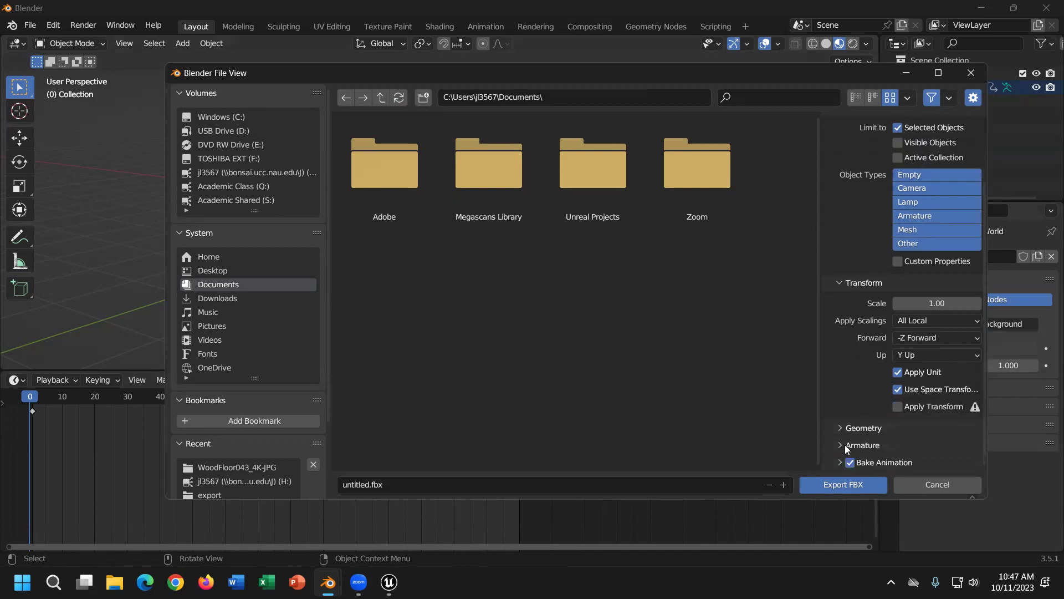
pyautogui.scroll(-5, 862, 441)
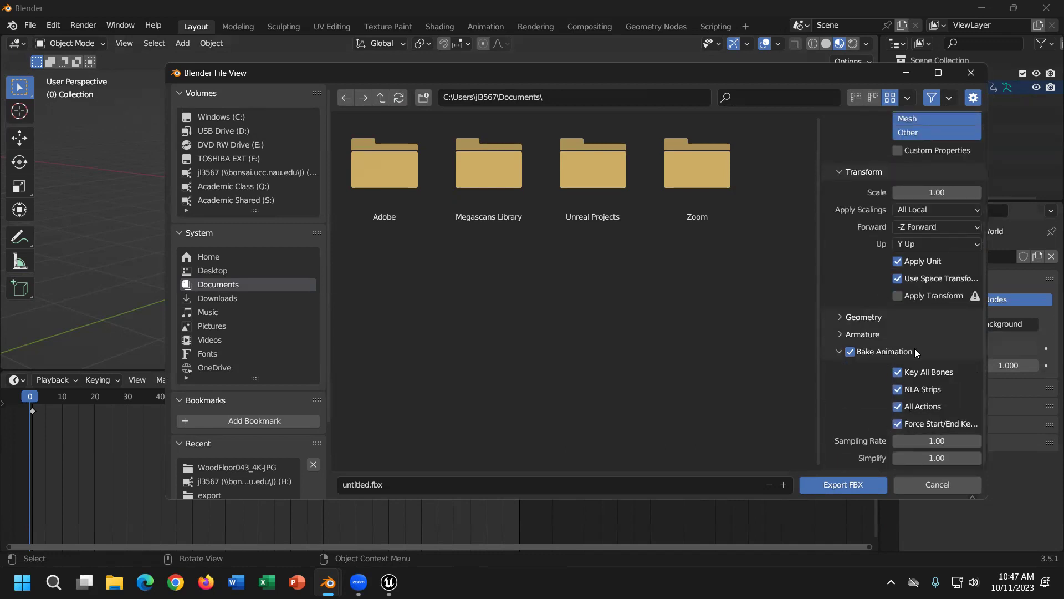
pyautogui.click(898, 390)
pyautogui.click(898, 408)
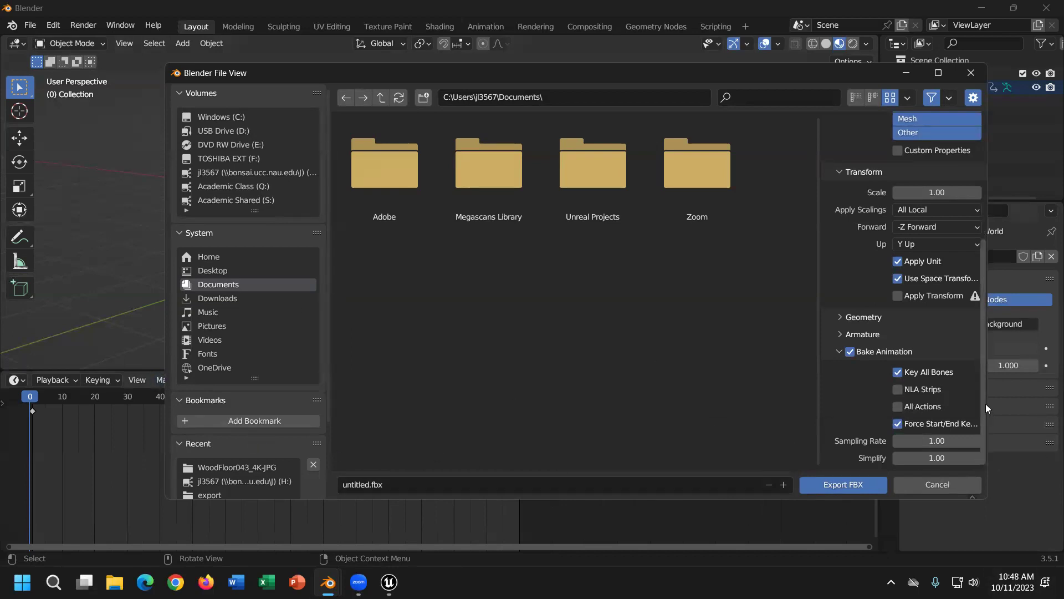
# Step: Name the export file sample1
pyautogui.click(370, 487)
pyautogui.press('BackSpace')
pyautogui.write('sample1')
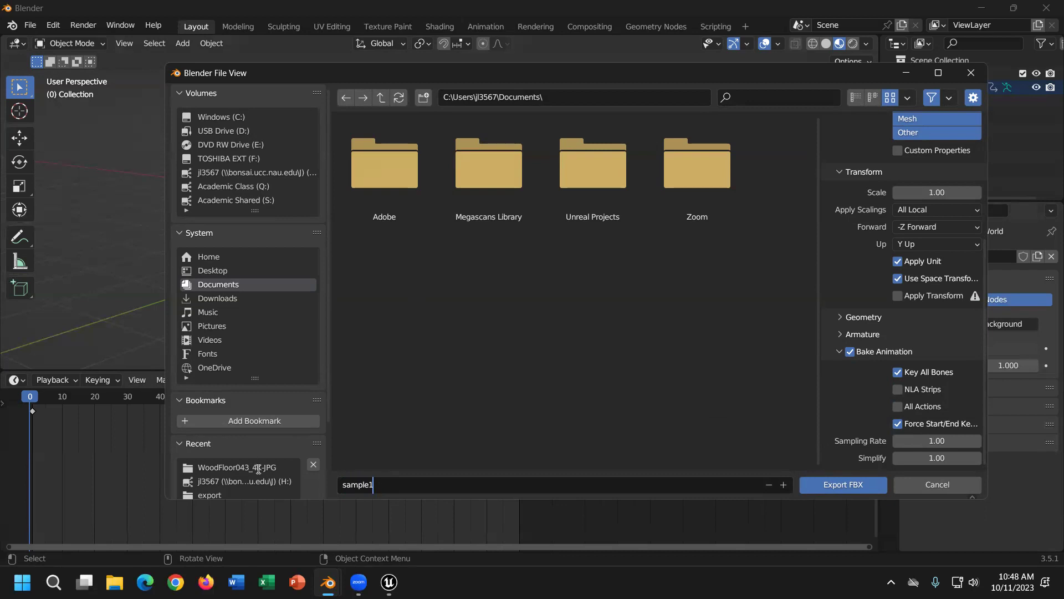
pyautogui.press('Return')
# Step: Export the FBX to the NAU 23-24\Fall 23\Art in the Anthropocene folder on the TOSHIBA EXT (F:) drive
pyautogui.click(238, 159)
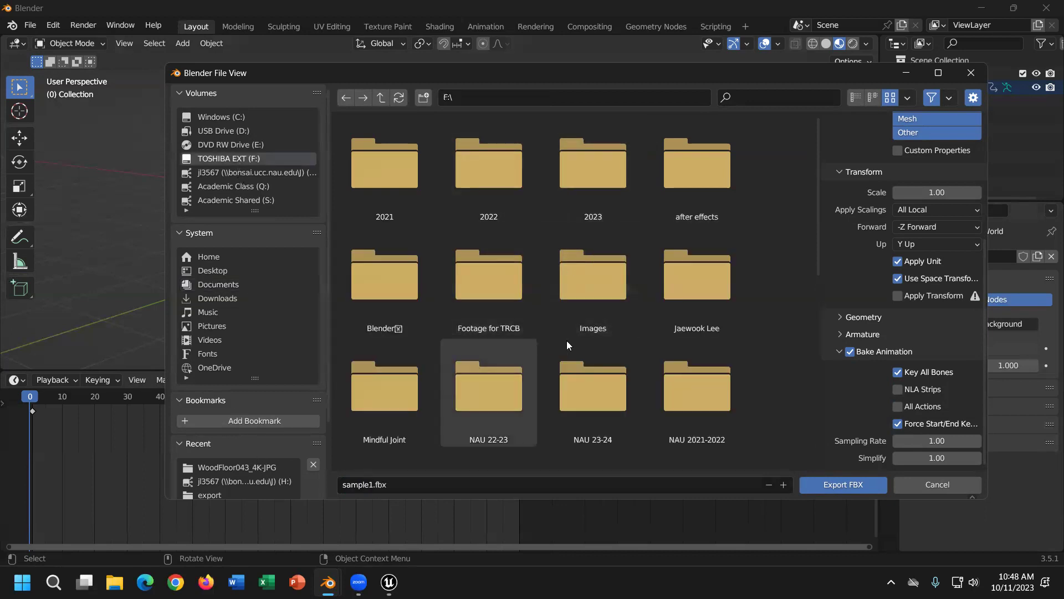
pyautogui.scroll(-2, 582, 340)
pyautogui.scroll(2, 582, 341)
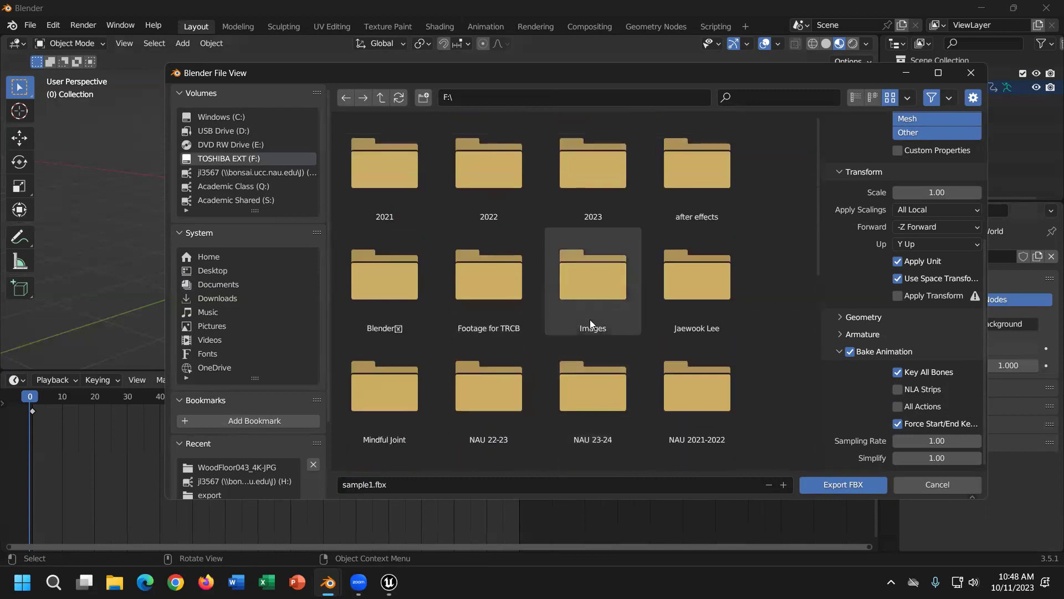
pyautogui.scroll(-2, 660, 325)
pyautogui.click(589, 343)
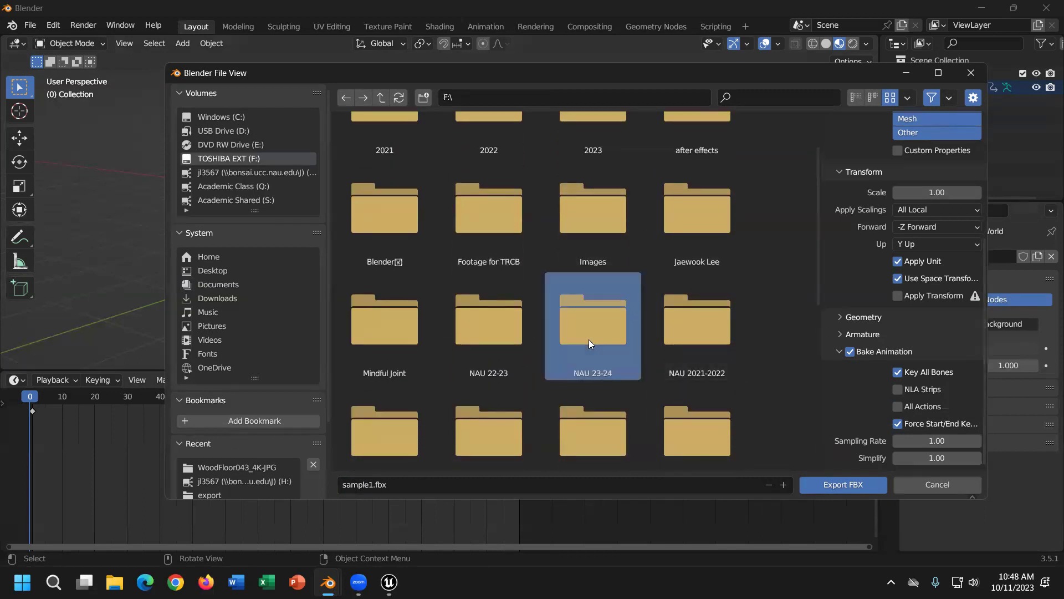
pyautogui.doubleClick(566, 324)
pyautogui.doubleClick(627, 193)
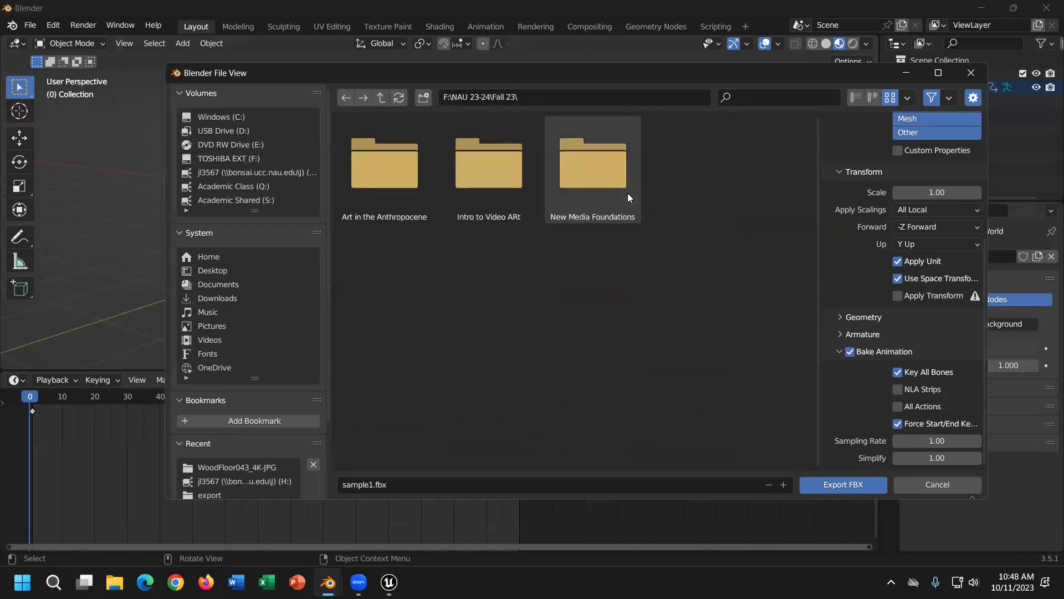
pyautogui.doubleClick(418, 192)
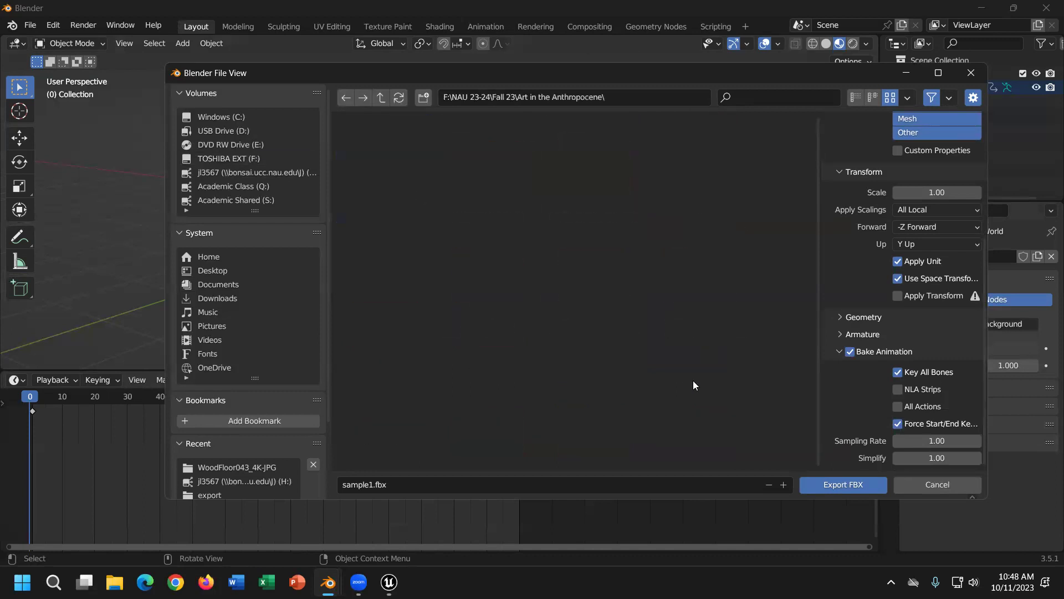
pyautogui.click(845, 485)
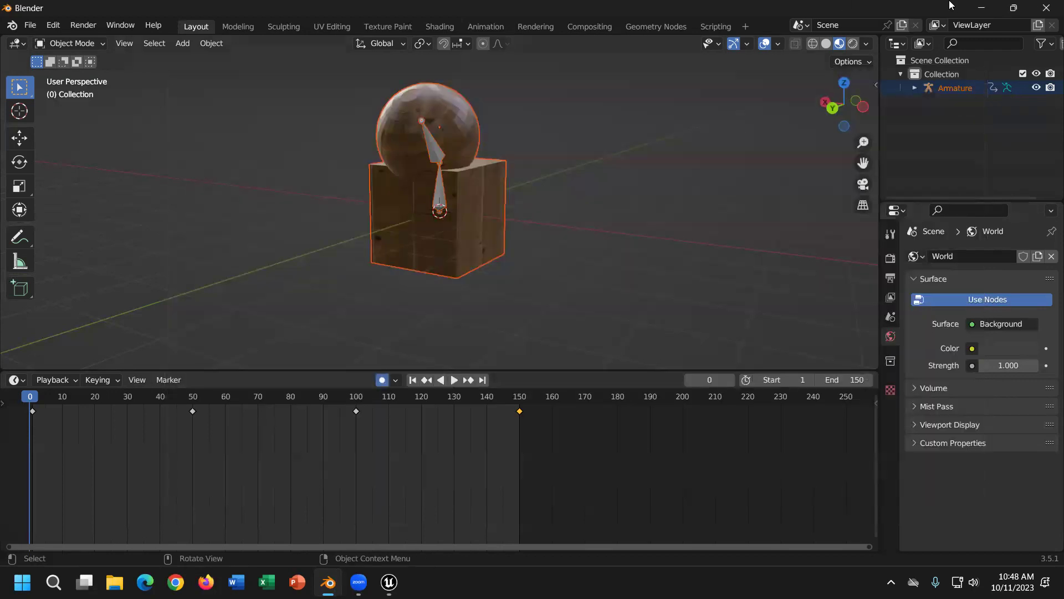
# Step: Switch to the My1st project in Unreal Editor, maximize its window and open the Content Drawer
pyautogui.click(982, 8)
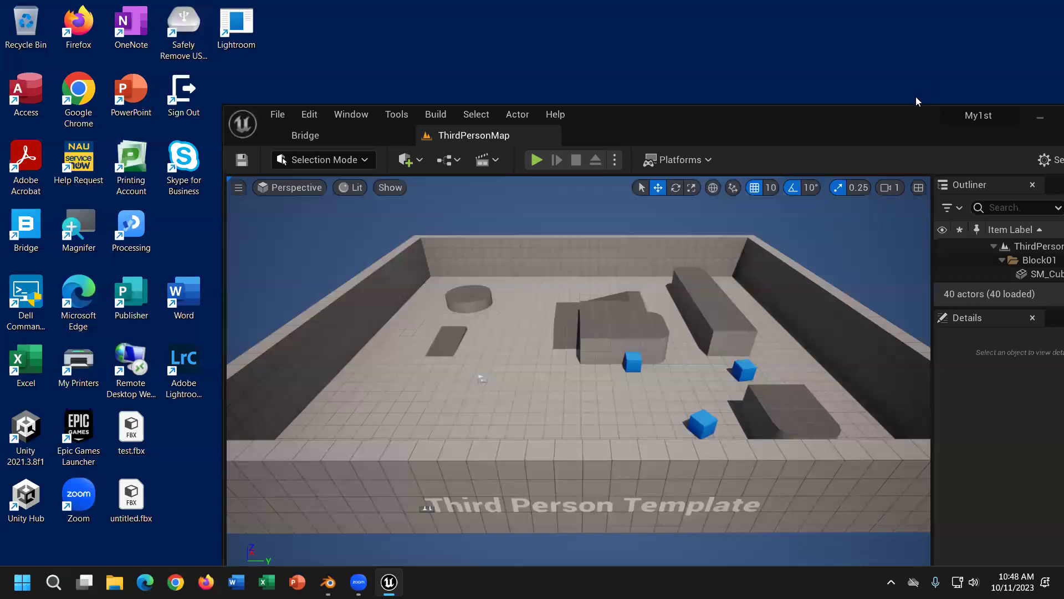
pyautogui.moveTo(878, 117); pyautogui.dragTo(881, 59)
pyautogui.click(916, 60)
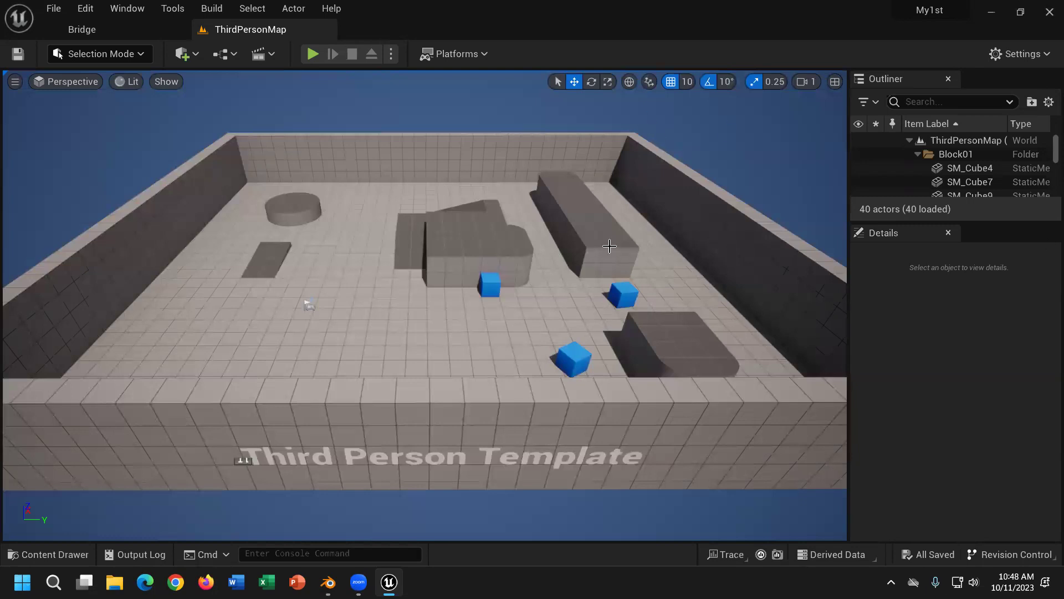
pyautogui.click(74, 553)
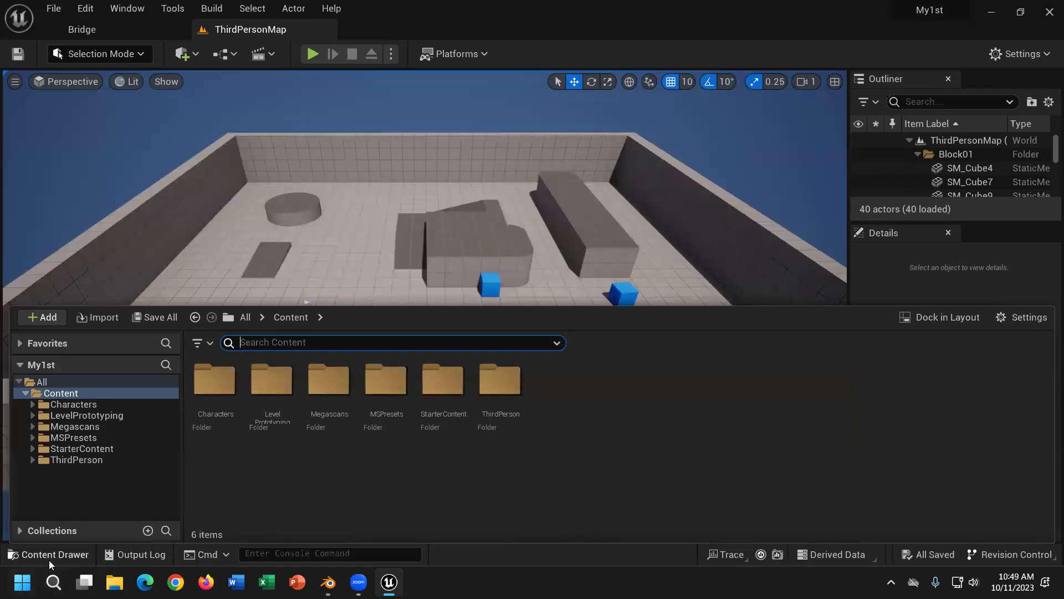
pyautogui.rightClick(633, 402)
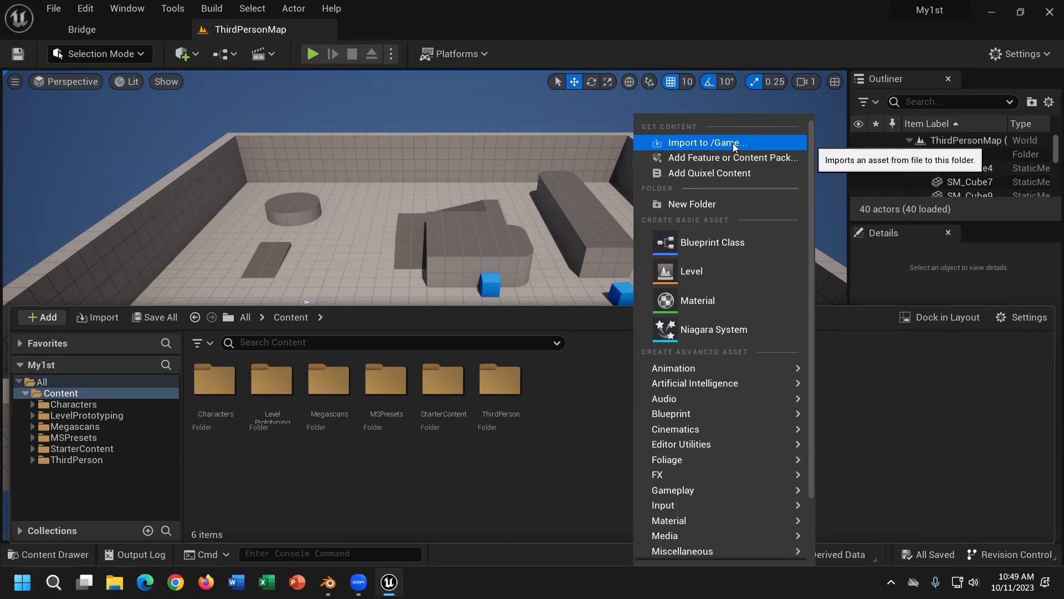
pyautogui.click(538, 450)
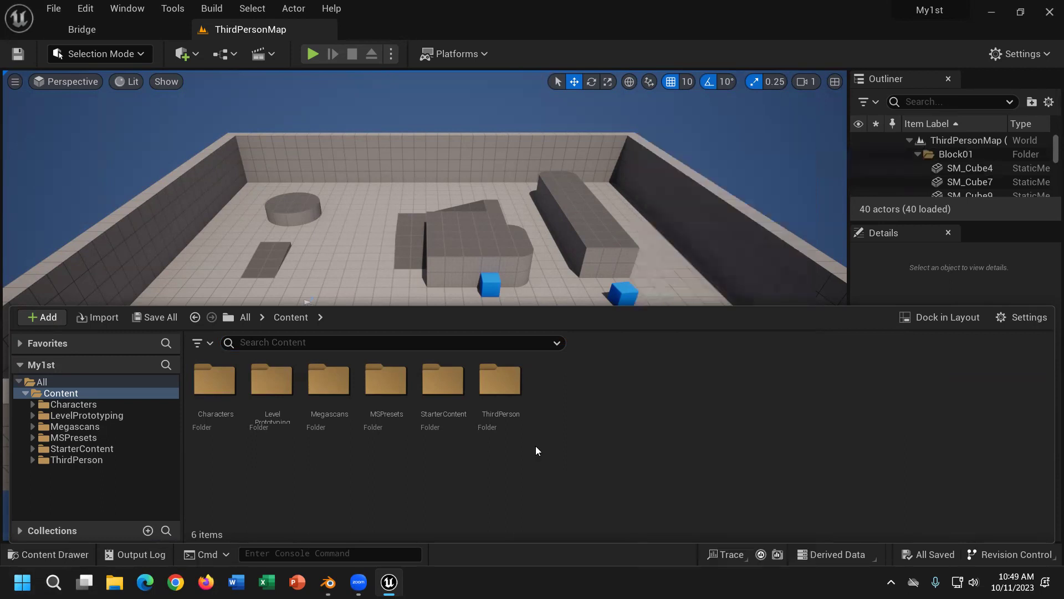
pyautogui.click(47, 555)
pyautogui.click(47, 555)
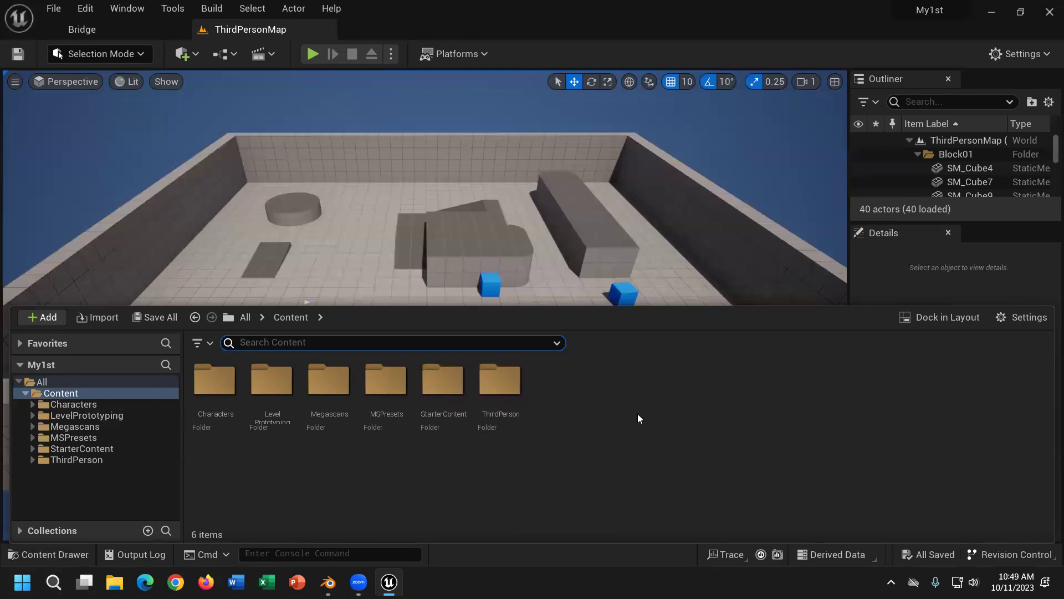
# Step: Start importing sample1.fbx into the Content folder from F:\NAU 23-24\Fall 23\Art in the Anthropocene
pyautogui.rightClick(629, 398)
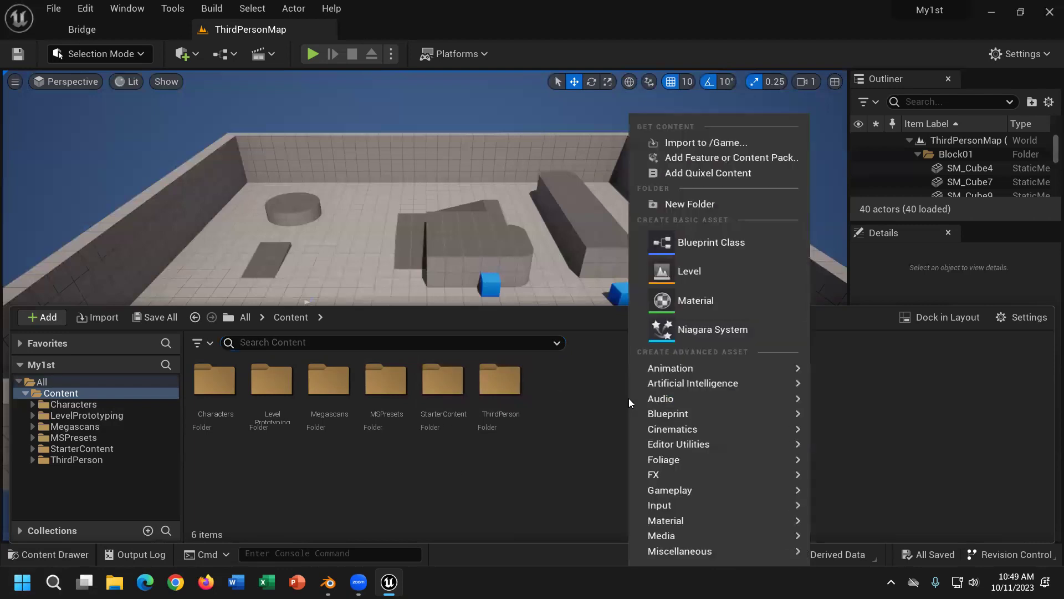
pyautogui.click(749, 145)
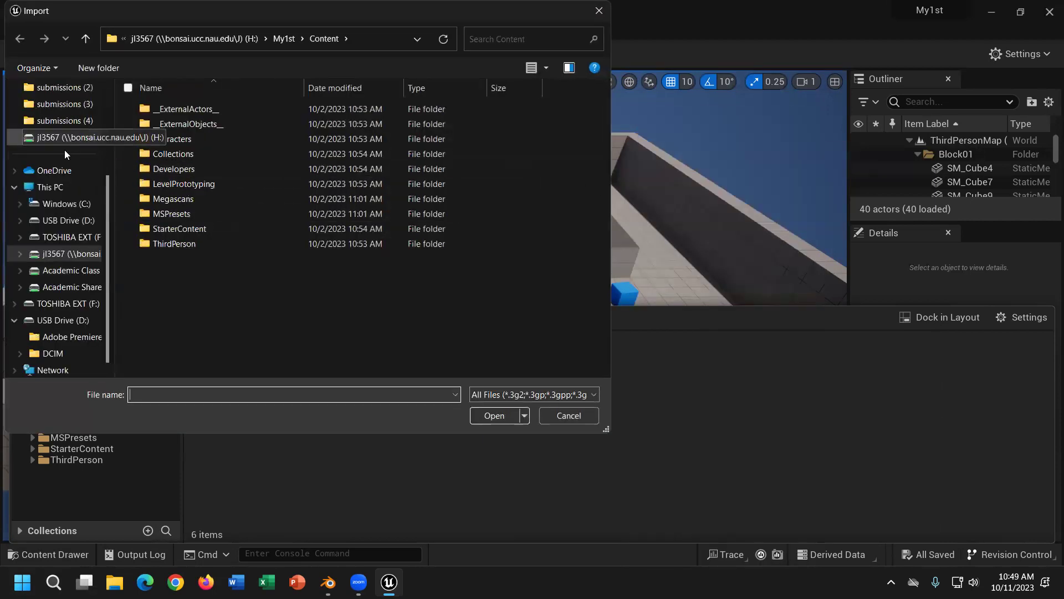
pyautogui.click(56, 235)
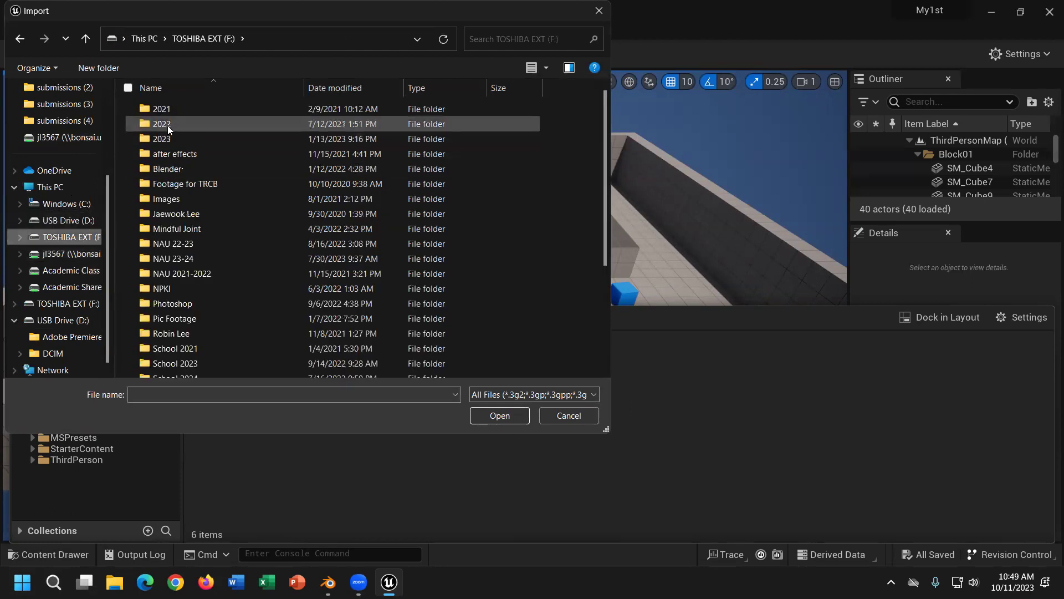
pyautogui.doubleClick(199, 260)
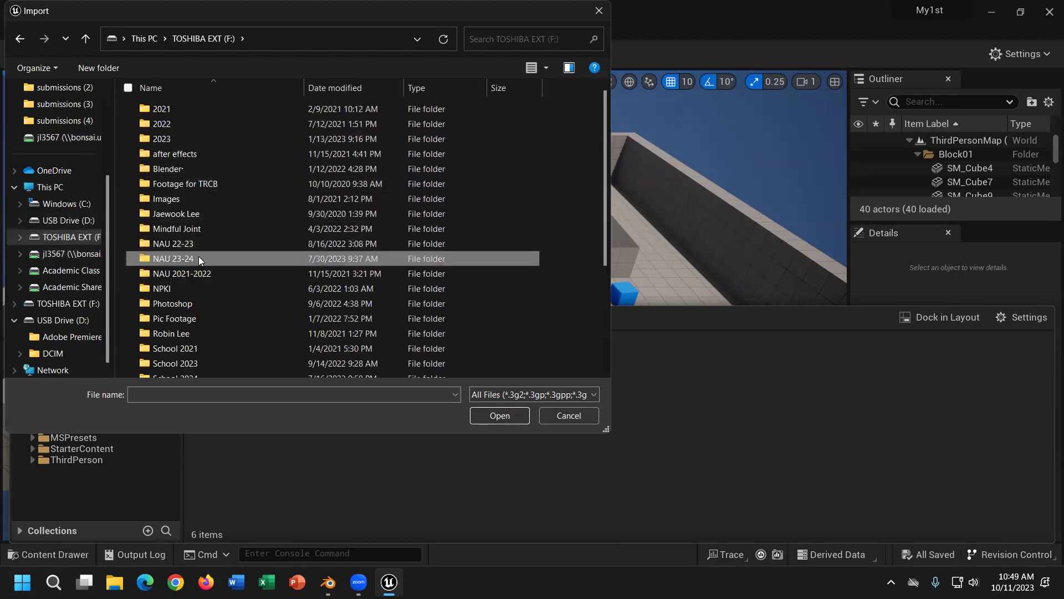
pyautogui.doubleClick(193, 139)
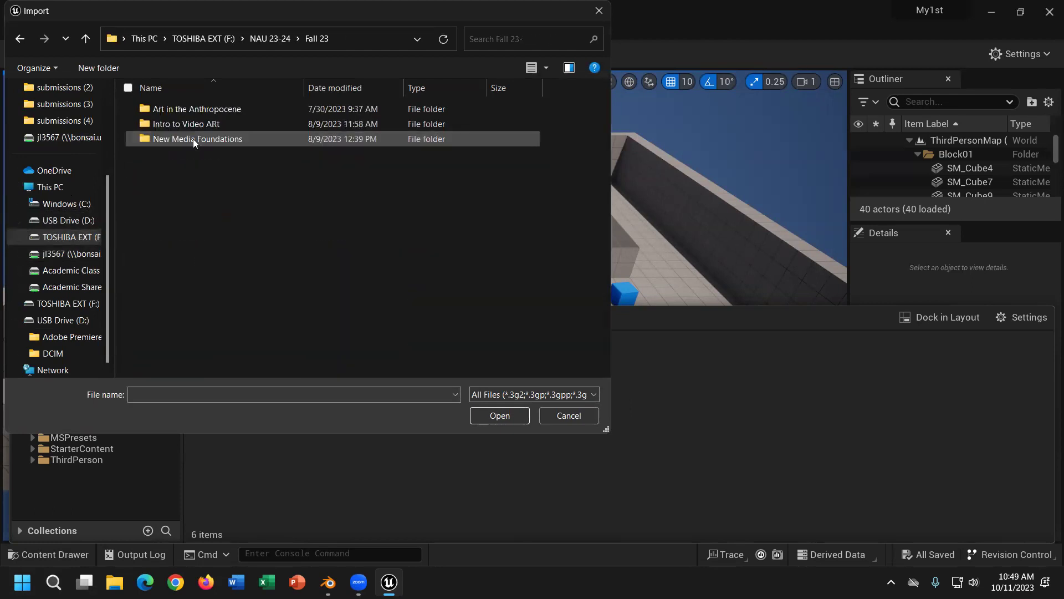
pyautogui.doubleClick(194, 108)
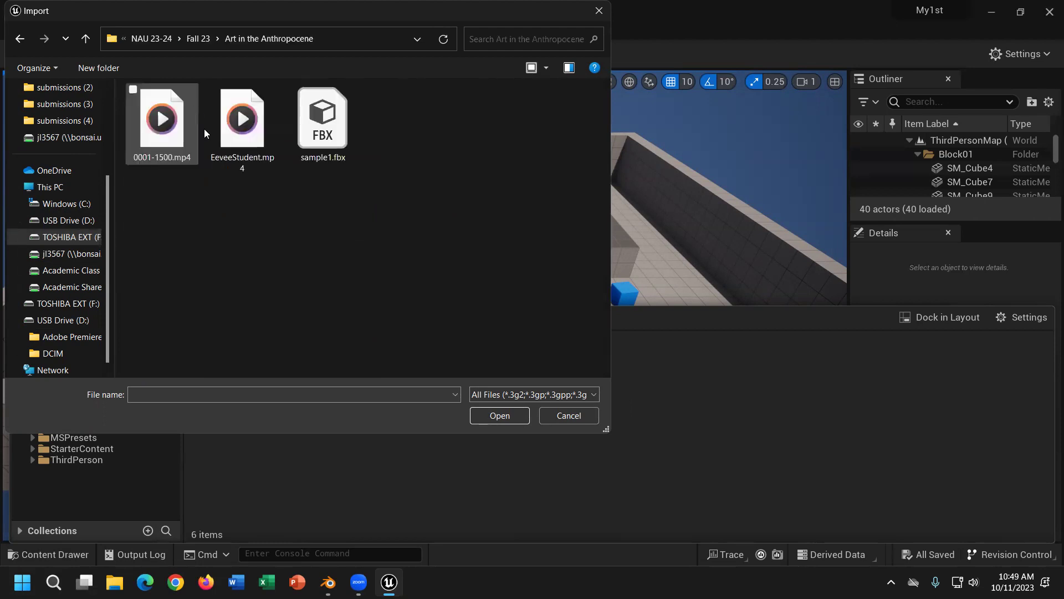
pyautogui.click(329, 142)
pyautogui.click(510, 417)
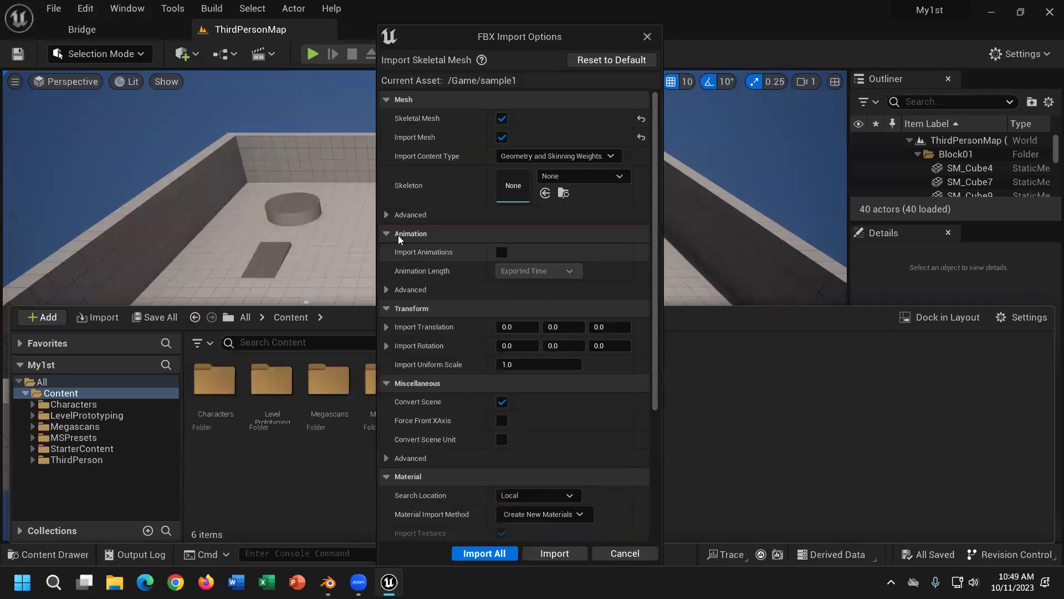
# Step: Enable Import Animations for the sample1 skeletal mesh and import all of the FBX file
pyautogui.click(504, 256)
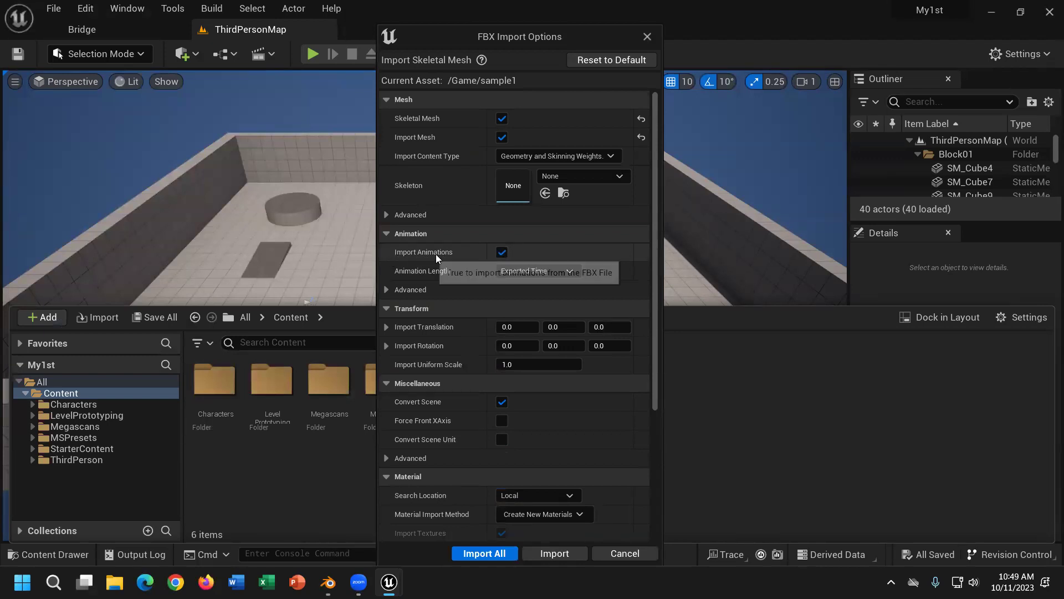
pyautogui.click(500, 255)
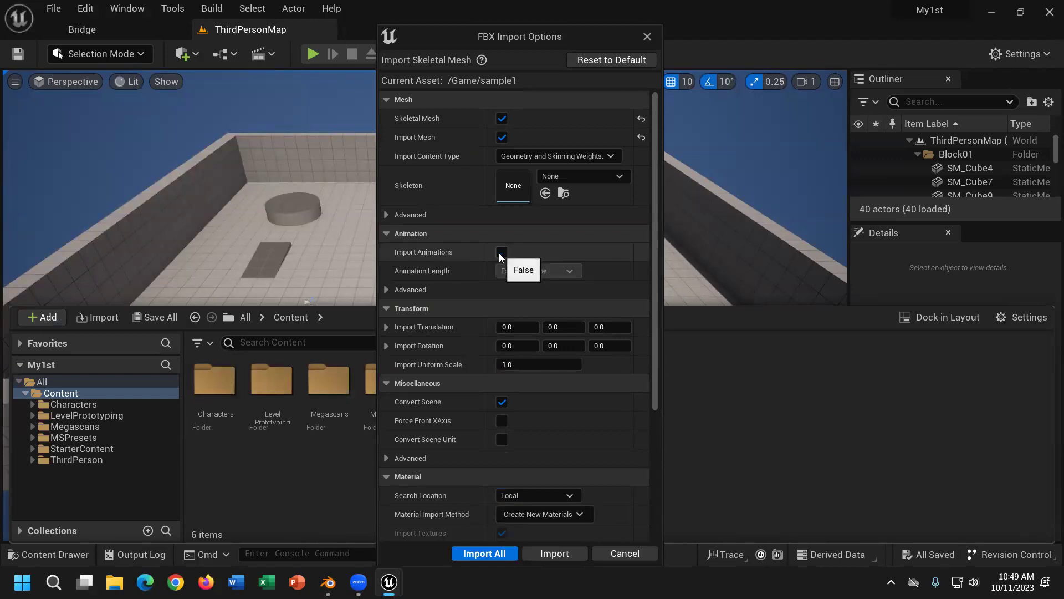
pyautogui.click(502, 256)
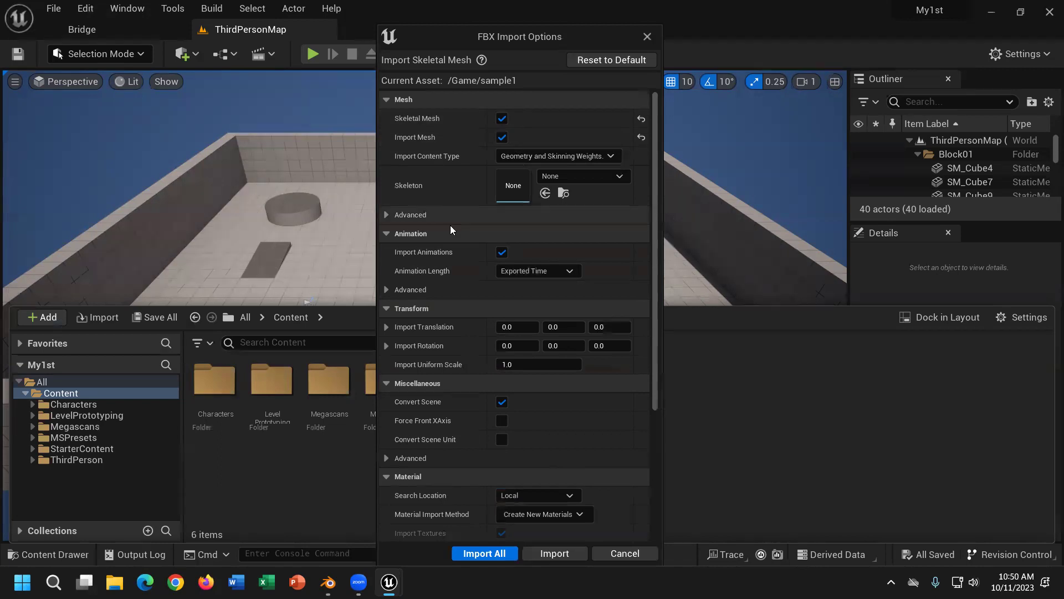
pyautogui.scroll(-5, 494, 415)
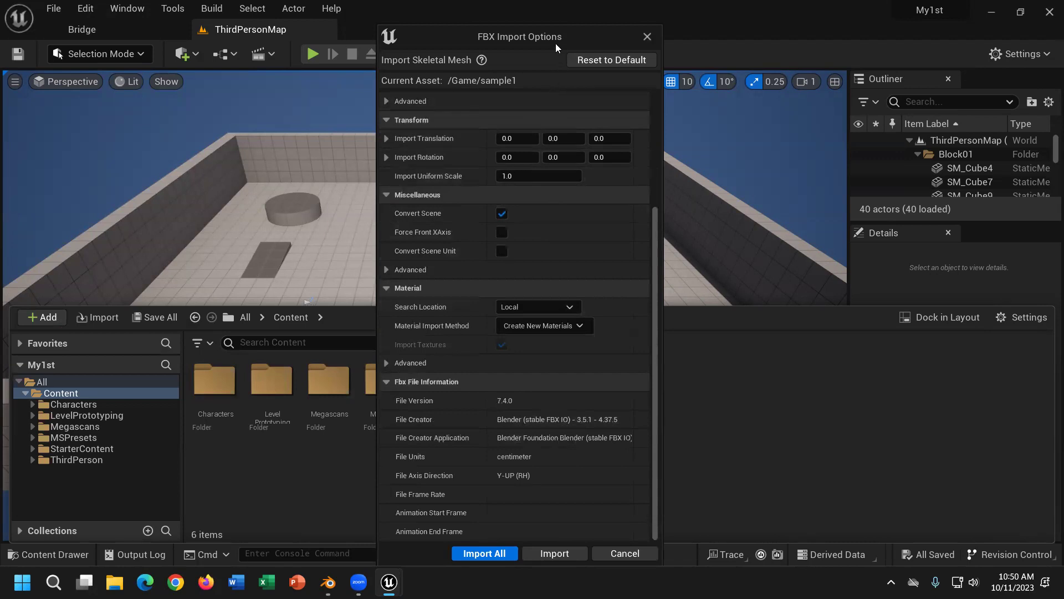
pyautogui.moveTo(556, 44); pyautogui.dragTo(410, 21)
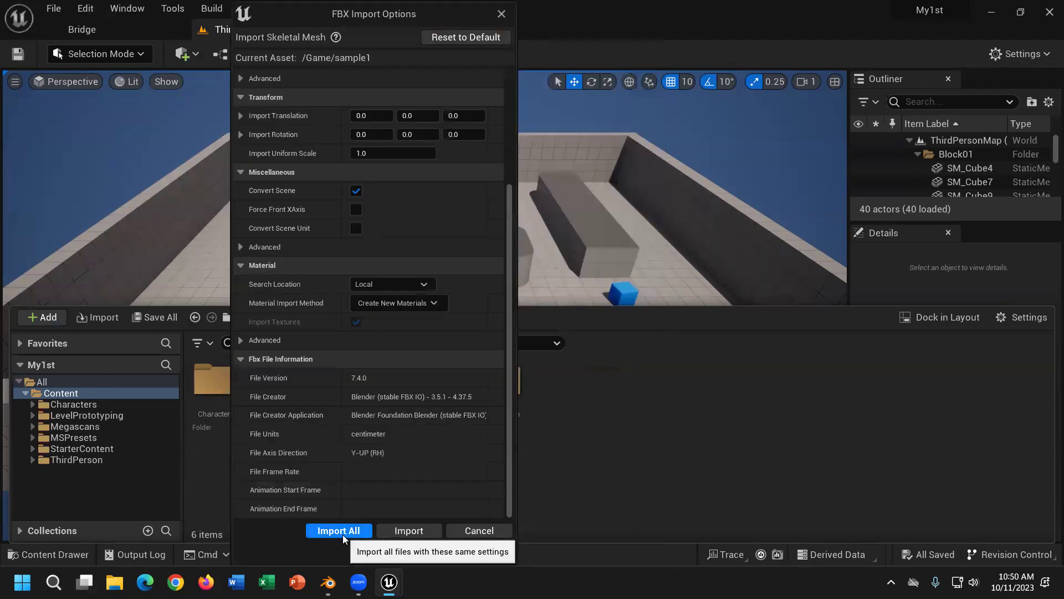
pyautogui.scroll(3, 392, 344)
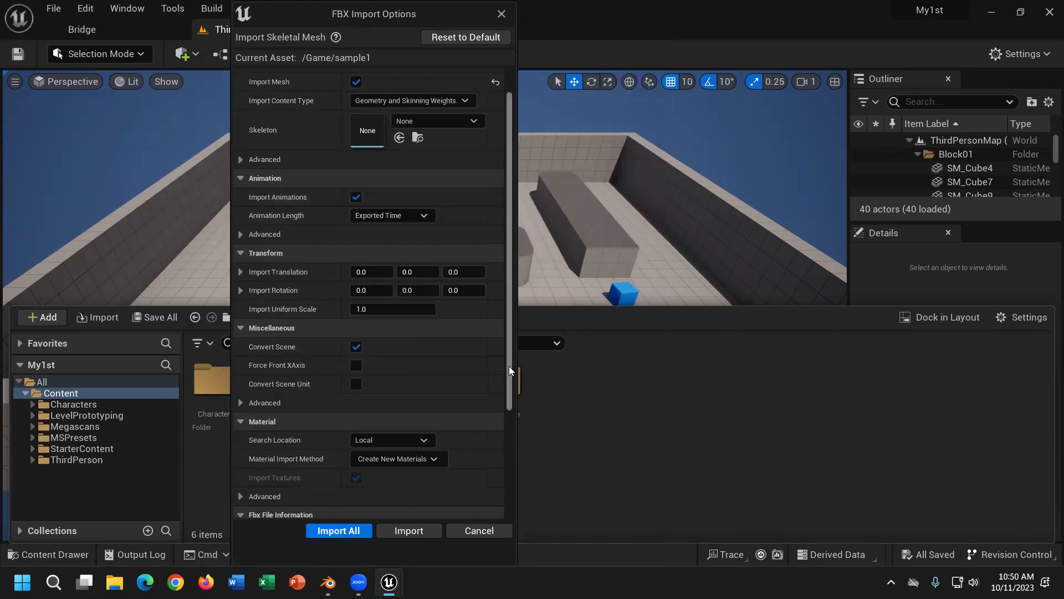
pyautogui.scroll(-4, 467, 446)
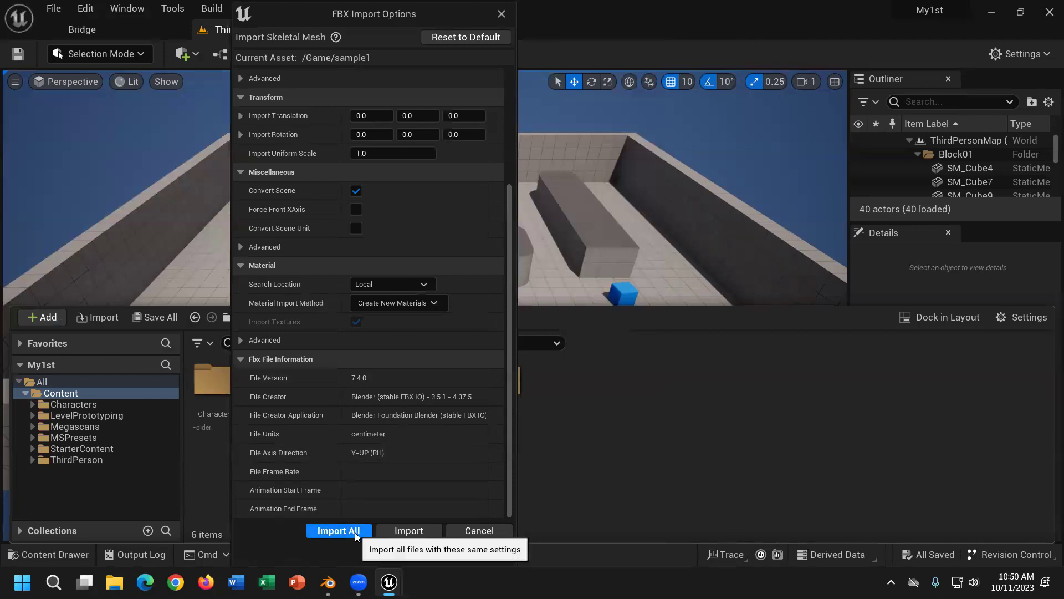
pyautogui.click(355, 531)
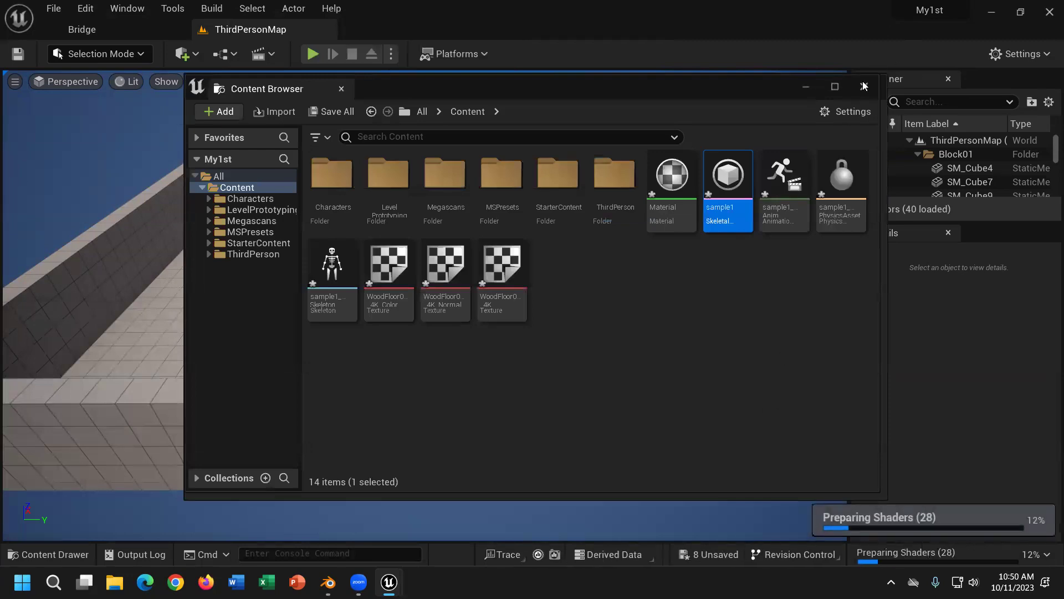
# Step: Close the Message Log and show the imported assets in the Content Drawer
pyautogui.click(49, 555)
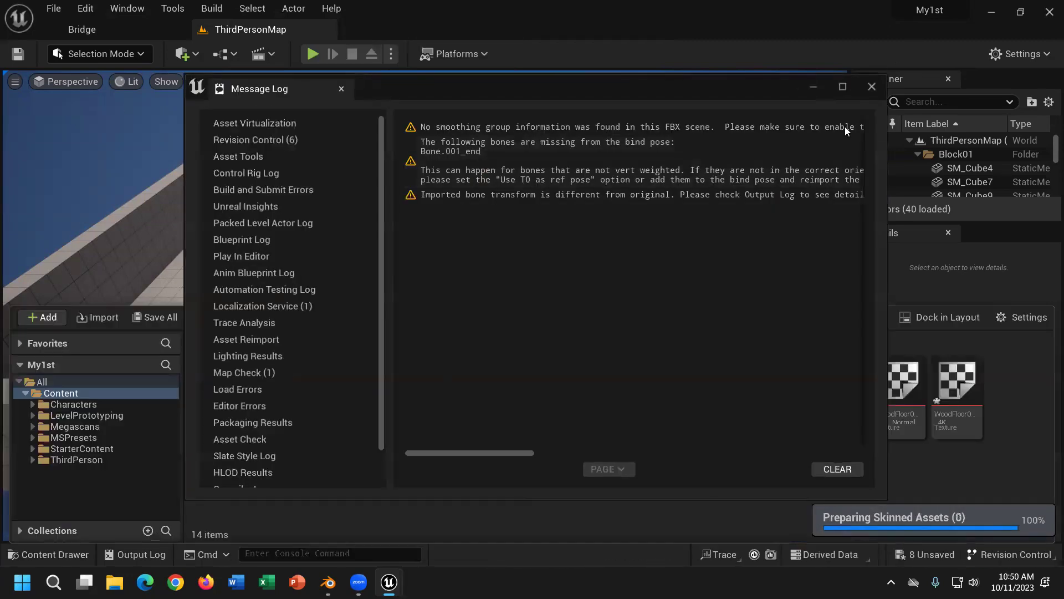
pyautogui.click(872, 87)
pyautogui.click(48, 555)
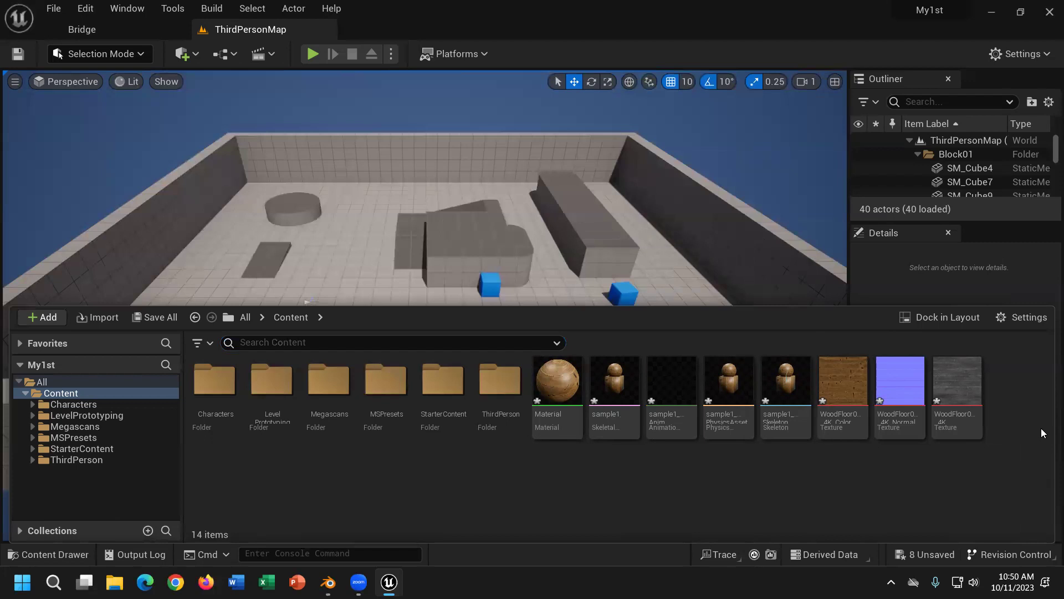
# Step: Place the sample1 skeletal mesh on the level floor beside the round platform and raise it to Z 160
pyautogui.click(638, 427)
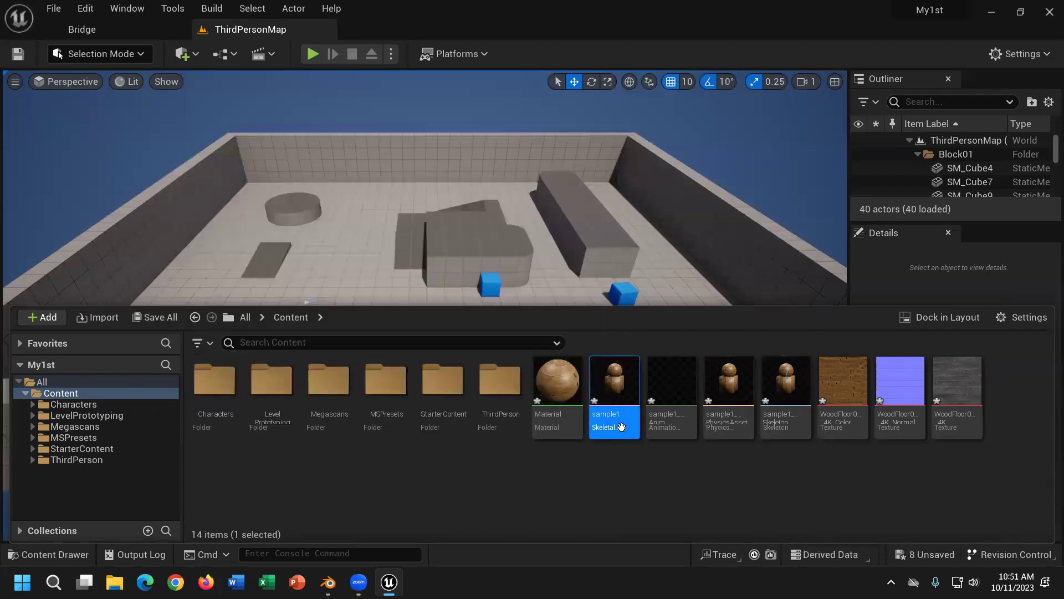
pyautogui.moveTo(621, 427)
pyautogui.moveTo(621, 426); pyautogui.dragTo(367, 250)
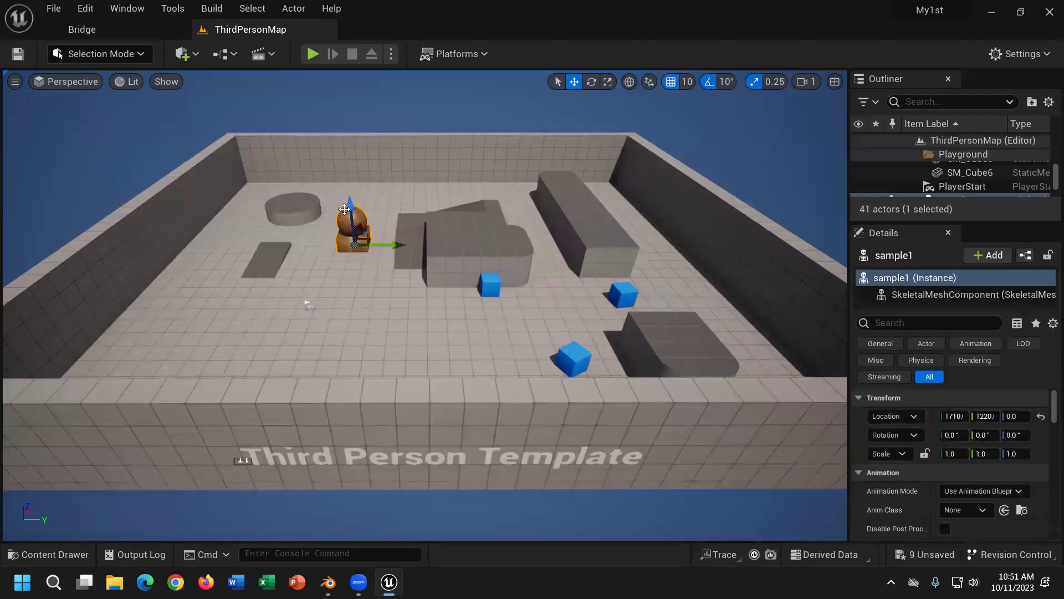
pyautogui.moveTo(350, 204); pyautogui.dragTo(350, 182)
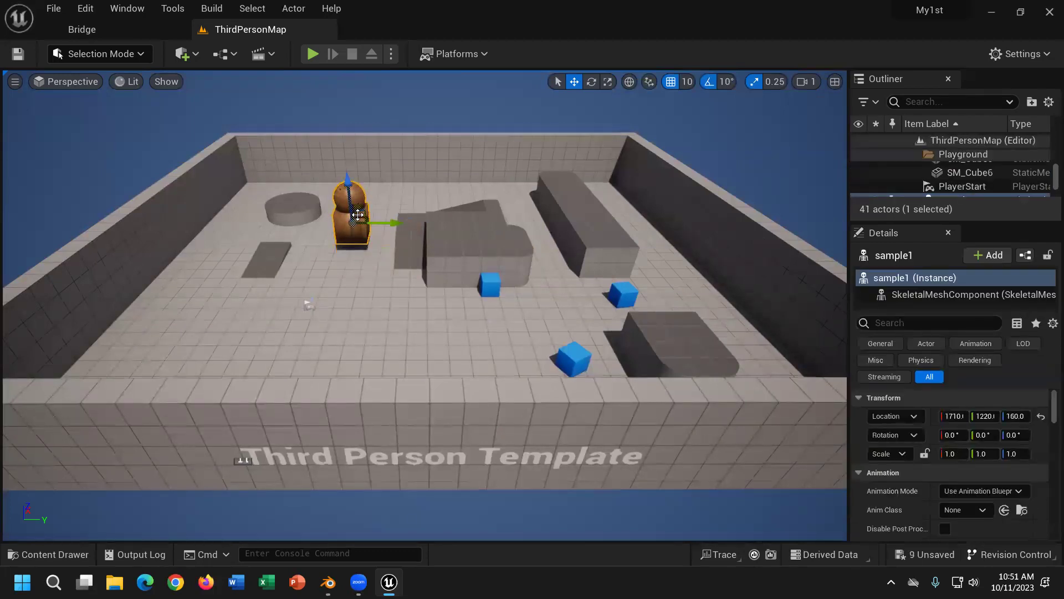
pyautogui.press('r')
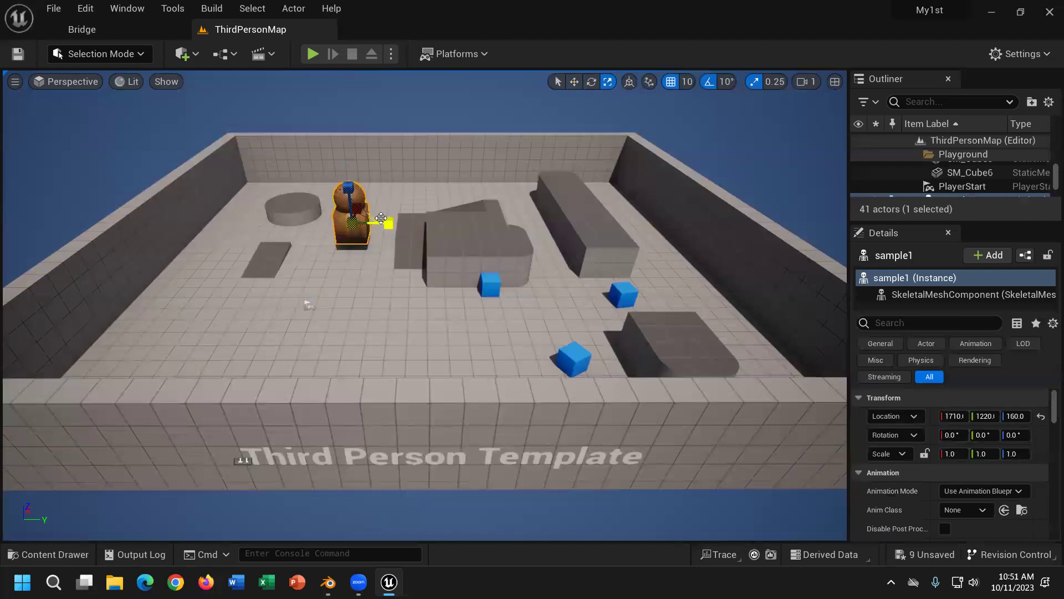
pyautogui.press('w')
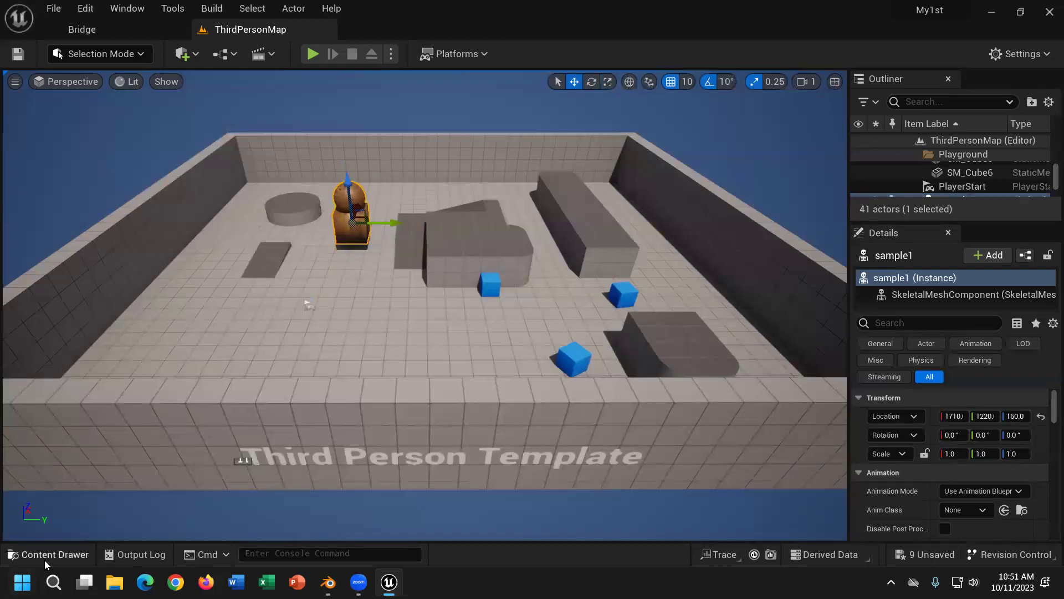
# Step: Add a level sequence to the map and save it as NewLevelSequence
pyautogui.click(265, 54)
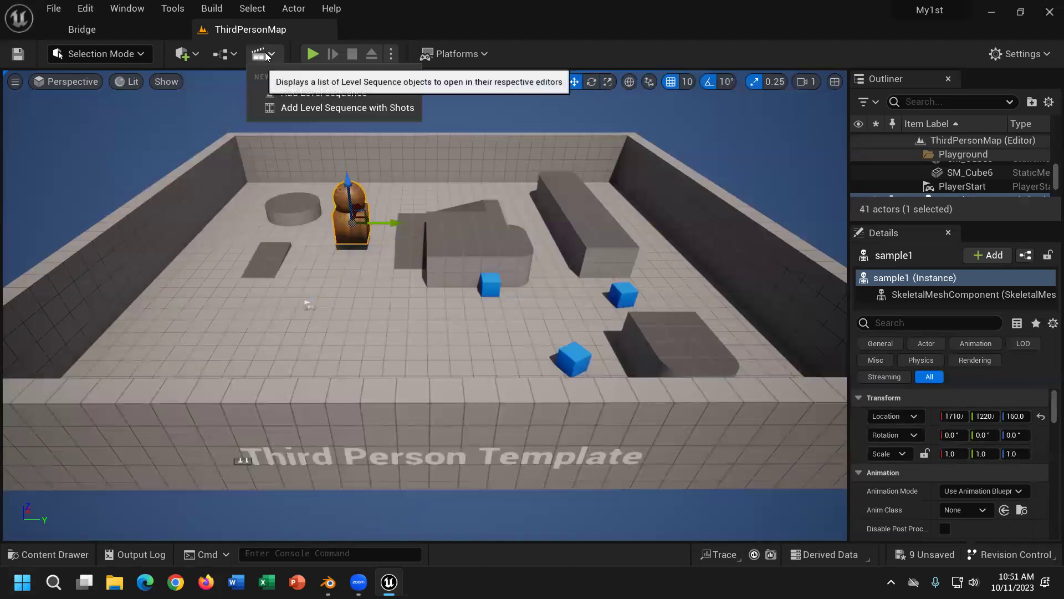
pyautogui.click(301, 96)
pyautogui.click(854, 500)
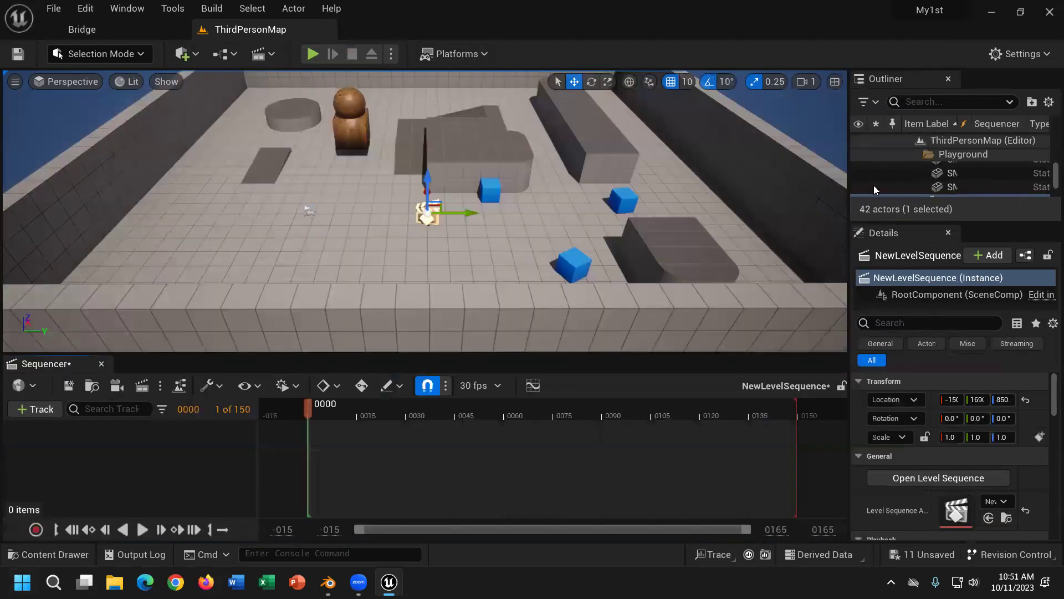
# Step: Enlarge the Outliner, find the sample1 actor and add it to the level sequence as a track
pyautogui.moveTo(923, 222); pyautogui.dragTo(924, 433)
pyautogui.scroll(3, 974, 312)
pyautogui.scroll(-2, 974, 311)
pyautogui.scroll(-3, 974, 311)
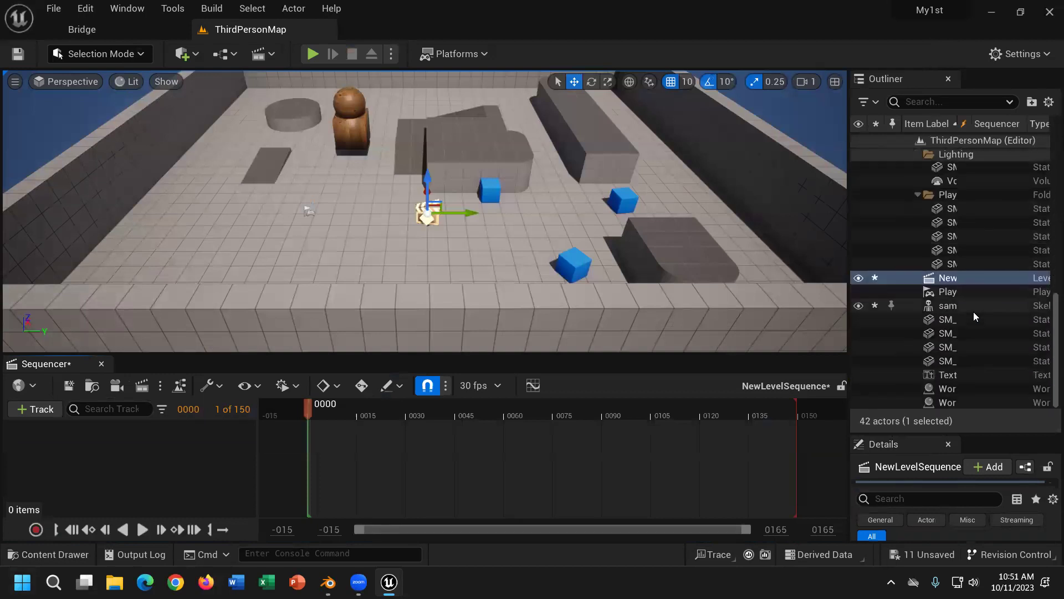
pyautogui.click(976, 306)
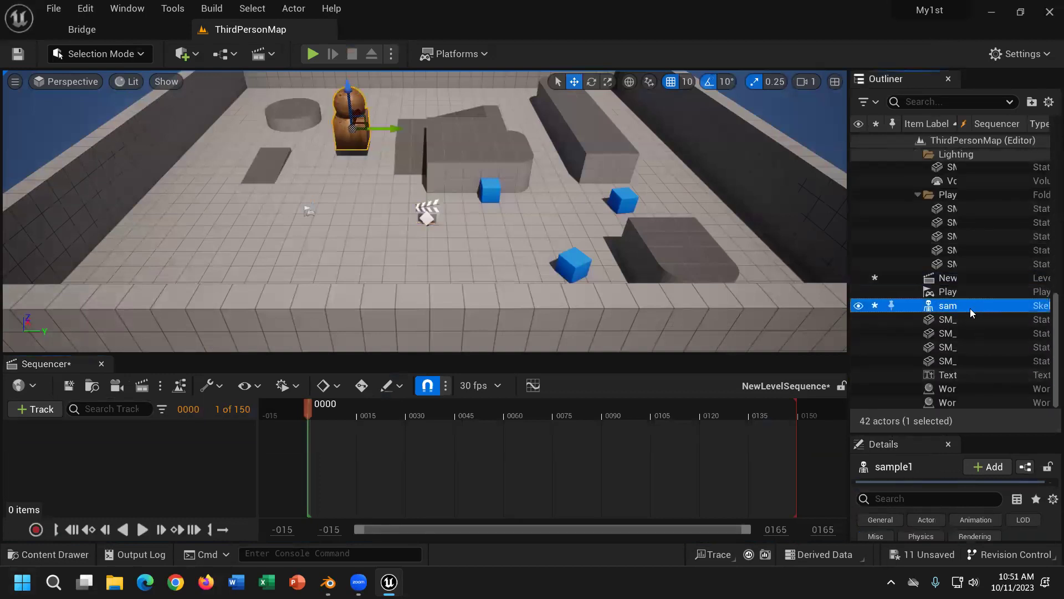
pyautogui.moveTo(948, 306); pyautogui.dragTo(77, 441)
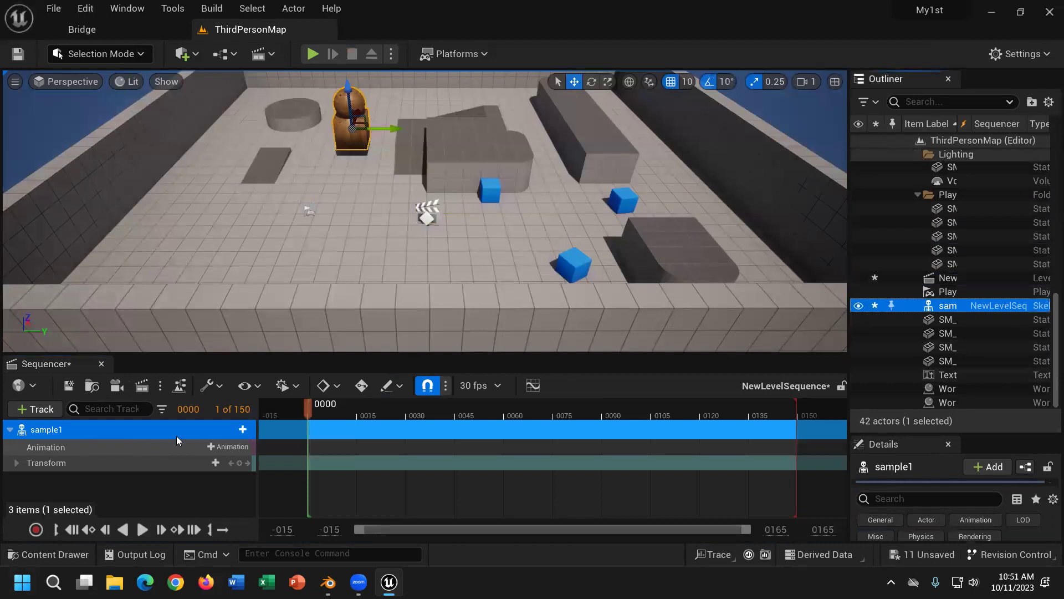
# Step: Add the sample1_Anim animation to the sample1 track, starting at frame -5
pyautogui.click(293, 417)
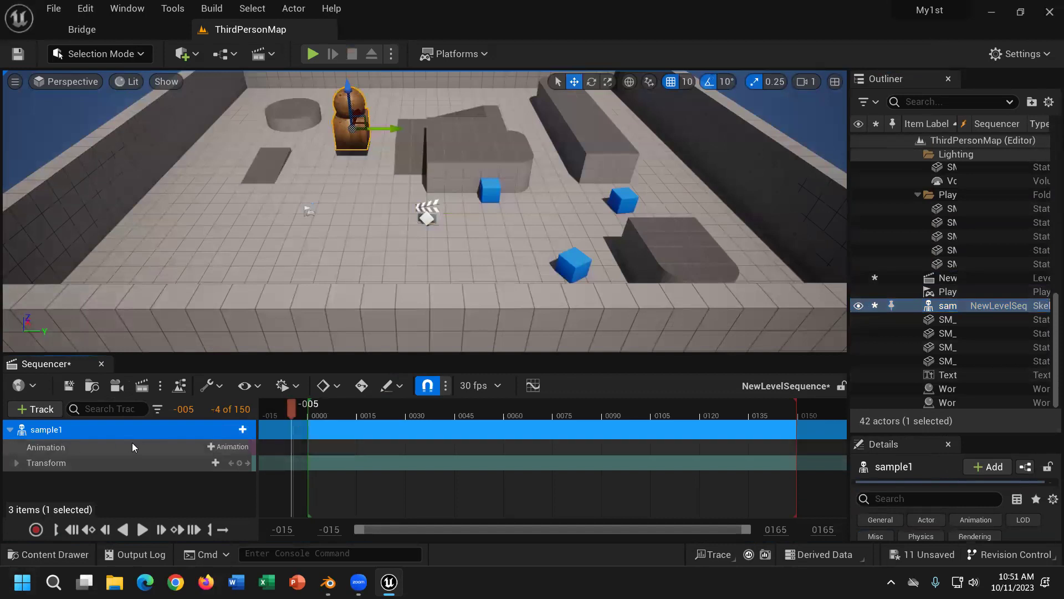
pyautogui.click(228, 447)
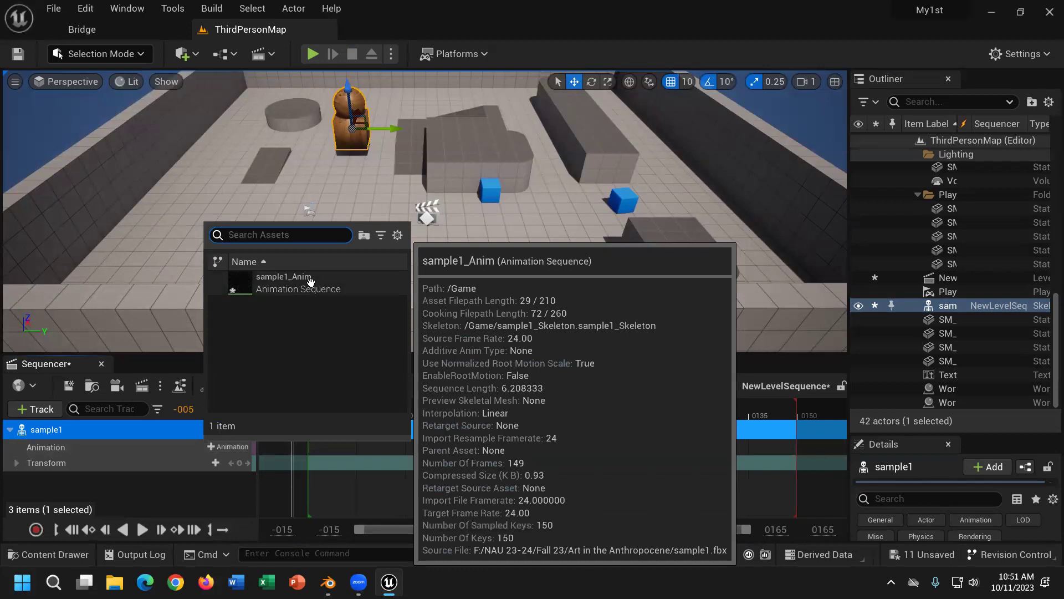
pyautogui.click(311, 281)
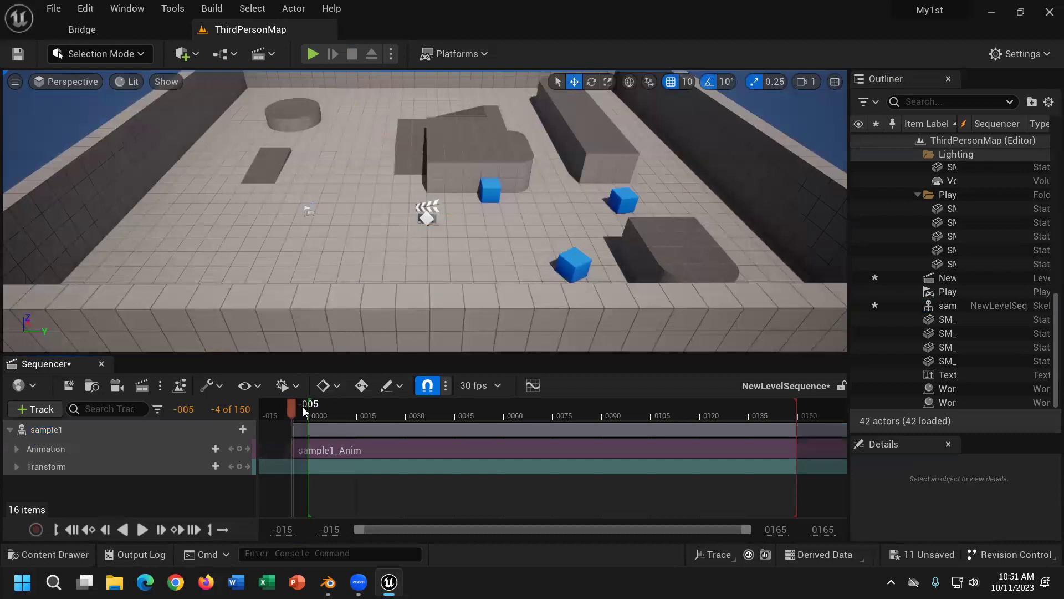
# Step: Move the playhead to frame 27 and expand the Scale channels in sample1's Transform track
pyautogui.moveTo(294, 411); pyautogui.dragTo(396, 411)
pyautogui.moveTo(368, 216); pyautogui.dragTo(399, 200, button='right')
pyautogui.click(21, 465)
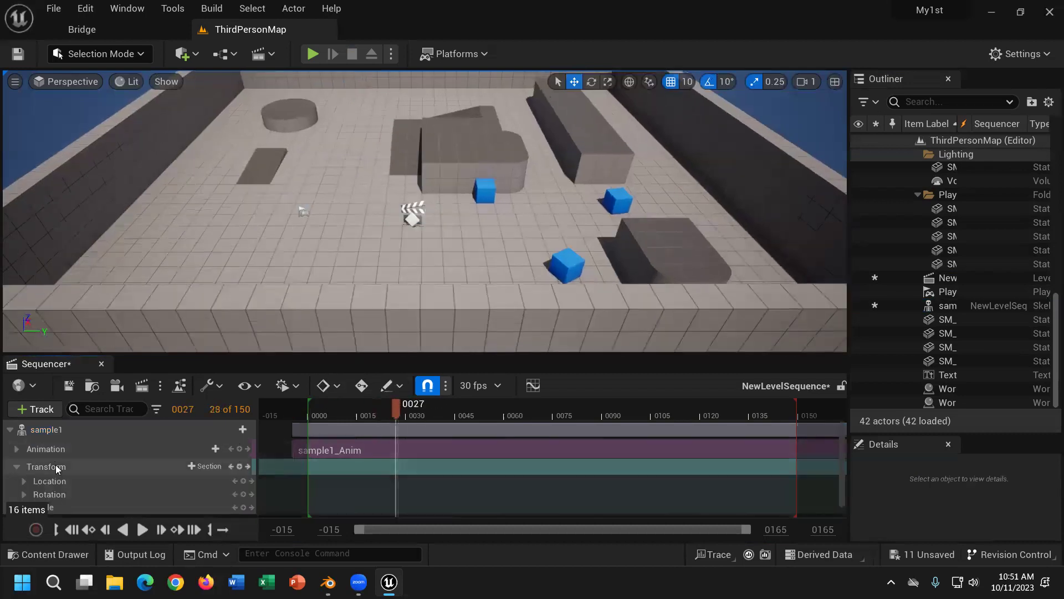
pyautogui.scroll(-1, 94, 470)
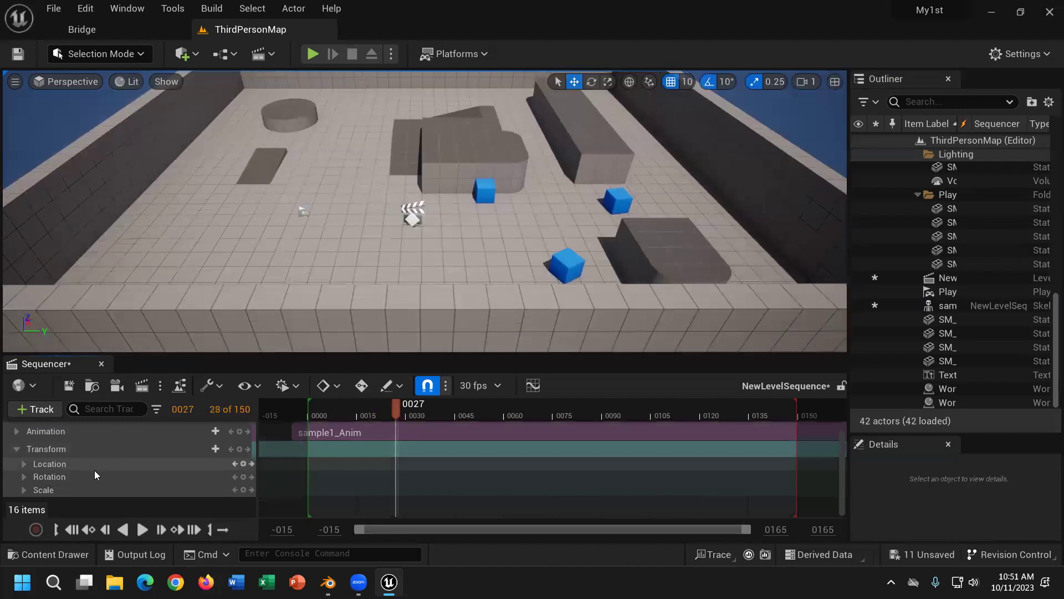
pyautogui.click(24, 490)
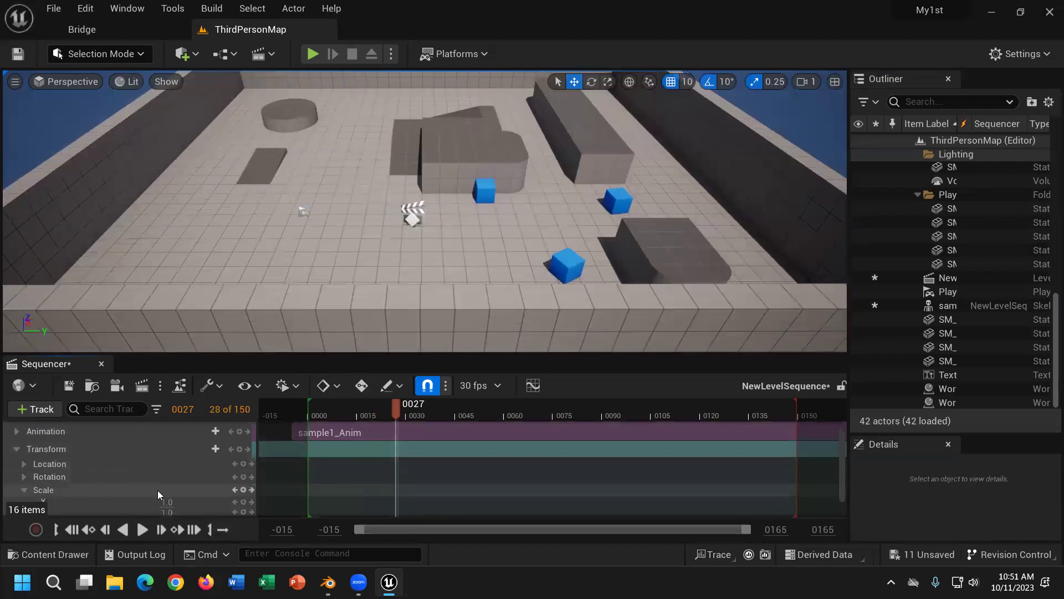
pyautogui.scroll(-2, 158, 495)
# Step: Set sample1's X, Y and Z scale to 20 in the Transform track
pyautogui.click(172, 469)
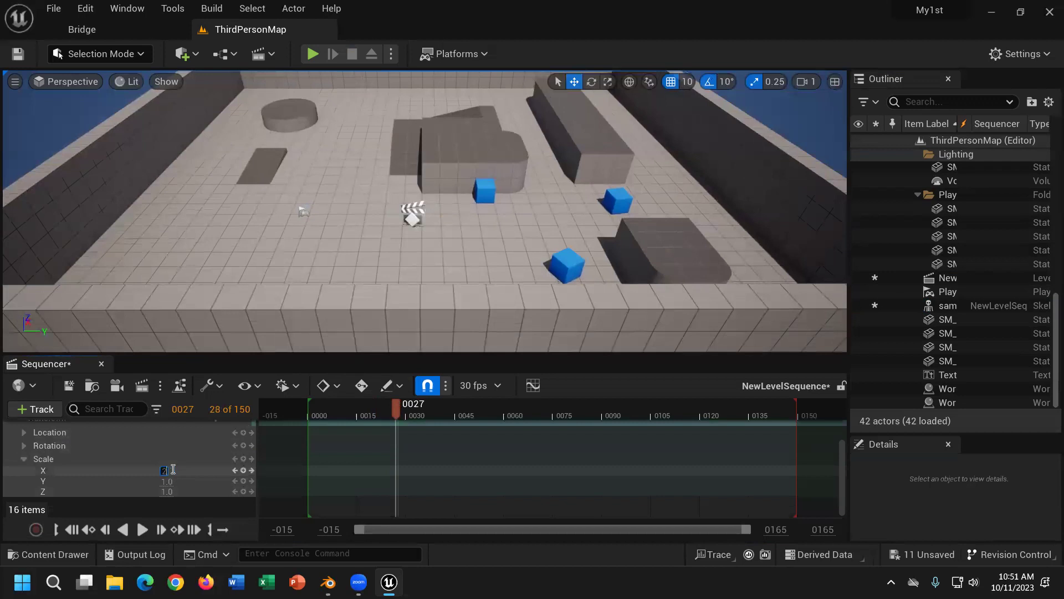
pyautogui.write('20')
pyautogui.click(169, 482)
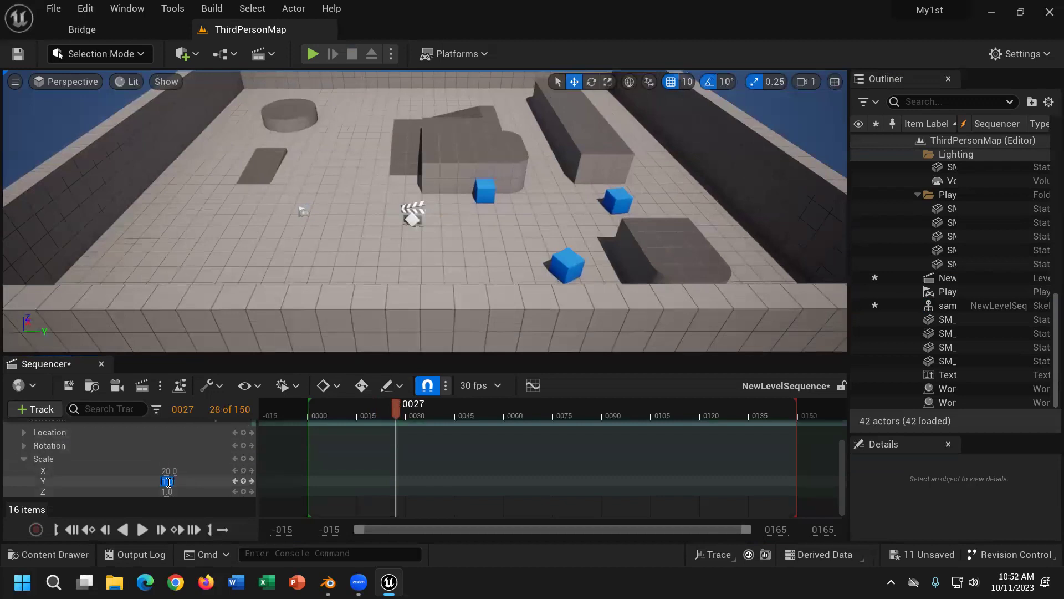
pyautogui.write('20')
pyautogui.click(169, 492)
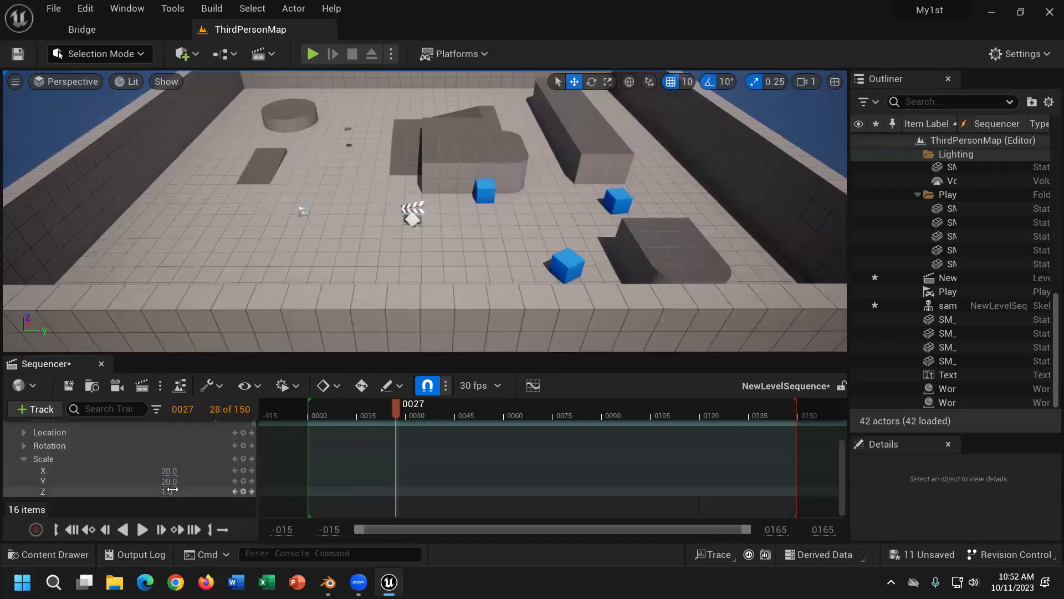
pyautogui.write('20')
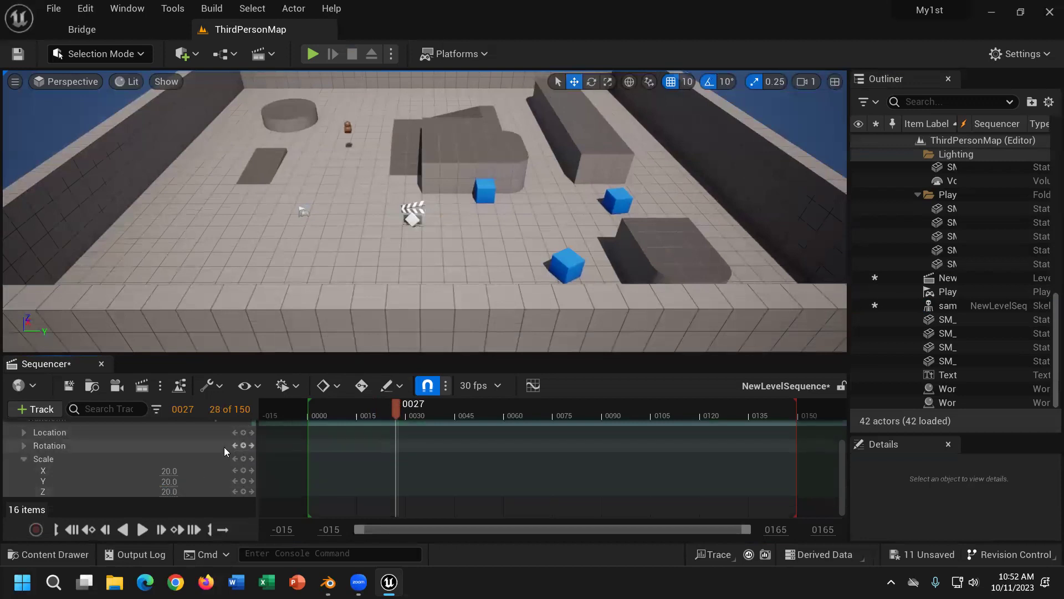
# Step: Set sample1's X, Y and Z scale to 100 in the Transform track
pyautogui.click(170, 469)
pyautogui.write('1')
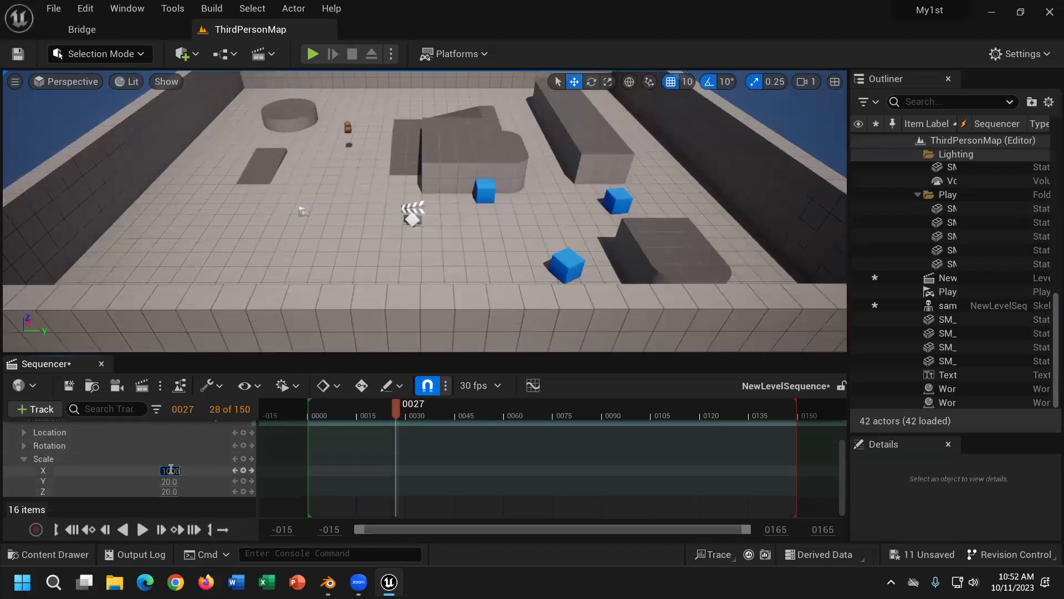
pyautogui.write('00')
pyautogui.press('Return')
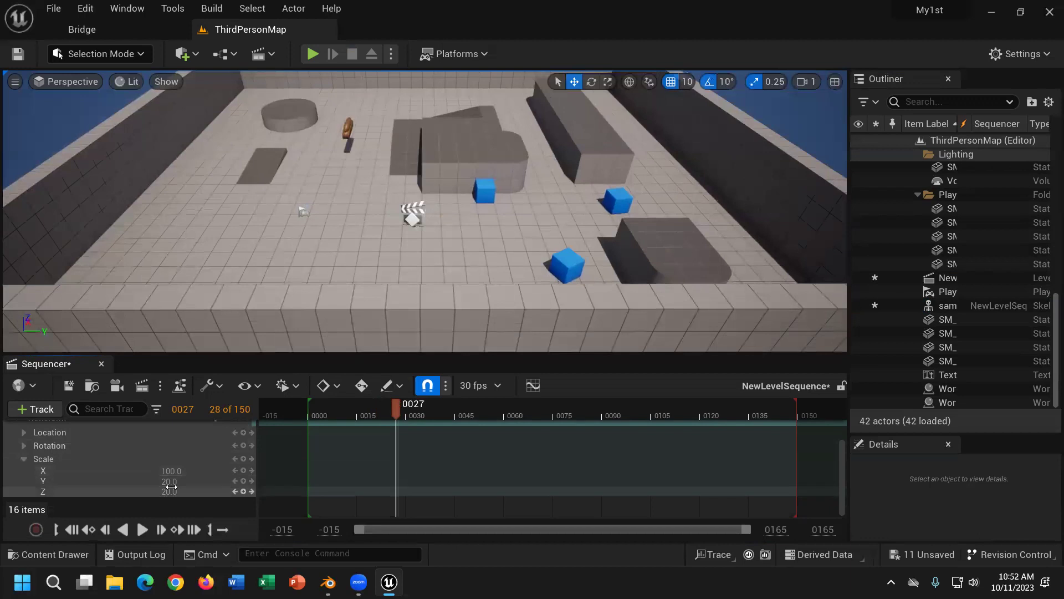
pyautogui.write('1')
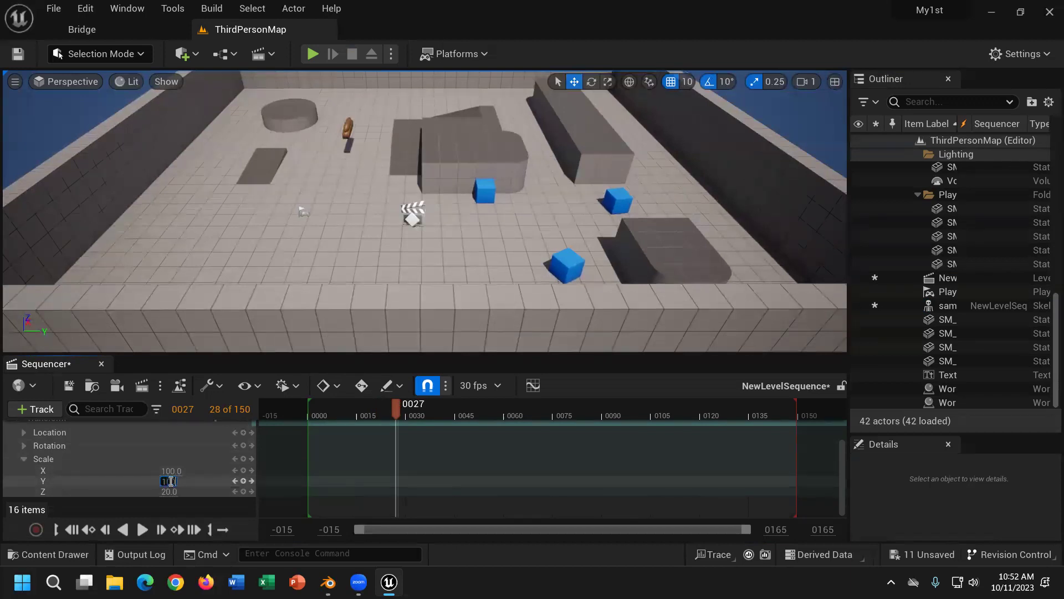
pyautogui.write('00')
pyautogui.press('Return')
pyautogui.click(170, 491)
pyautogui.write('100')
pyautogui.press('Return')
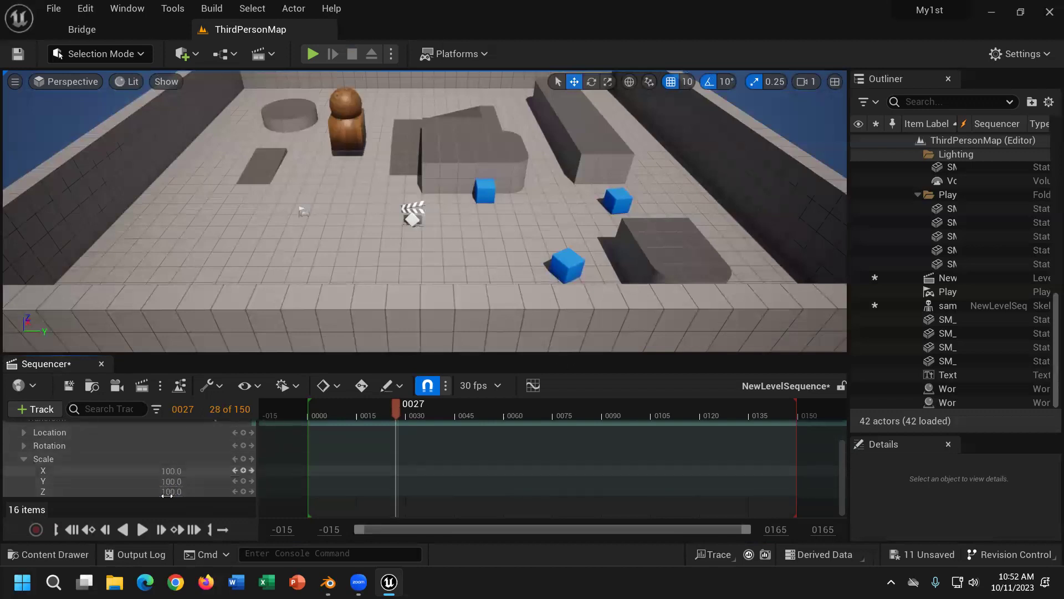
# Step: Play the level sequence from near its start through to the end to check sample1's animation
pyautogui.scroll(3, 130, 457)
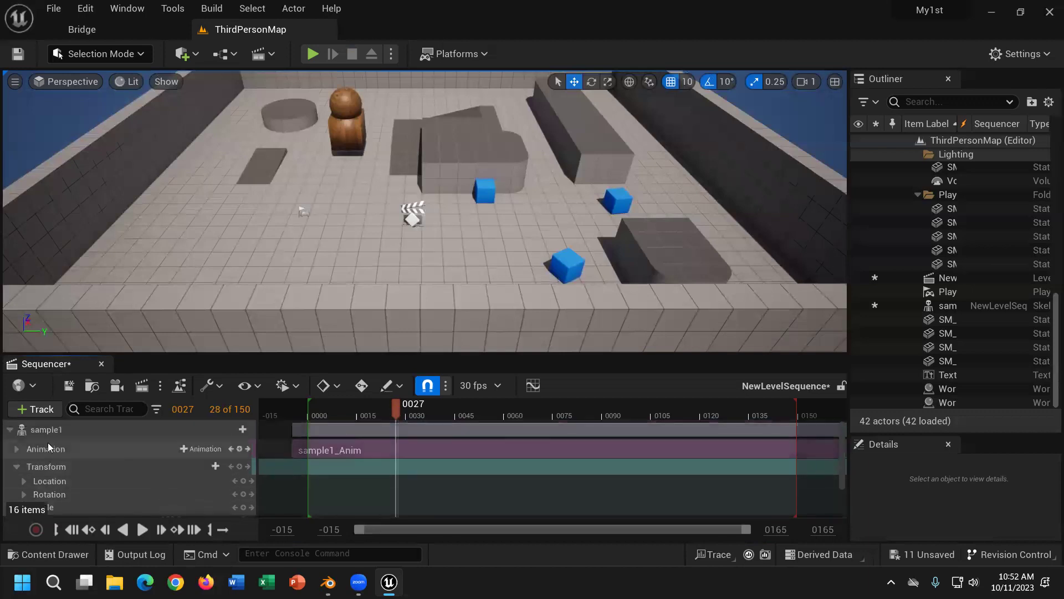
pyautogui.click(351, 408)
pyautogui.press('space')
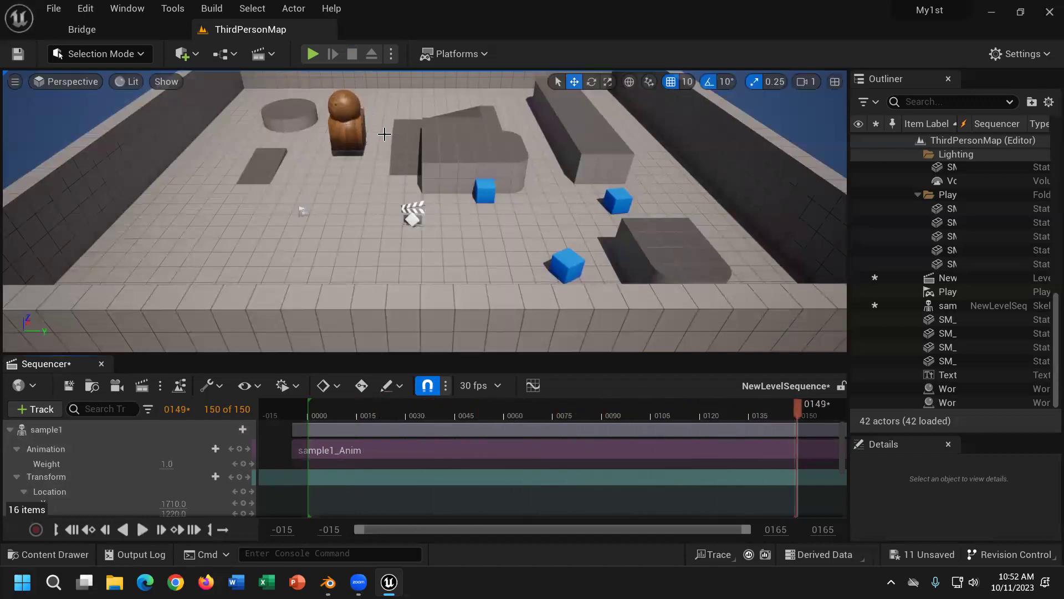
pyautogui.scroll(-2, 699, 443)
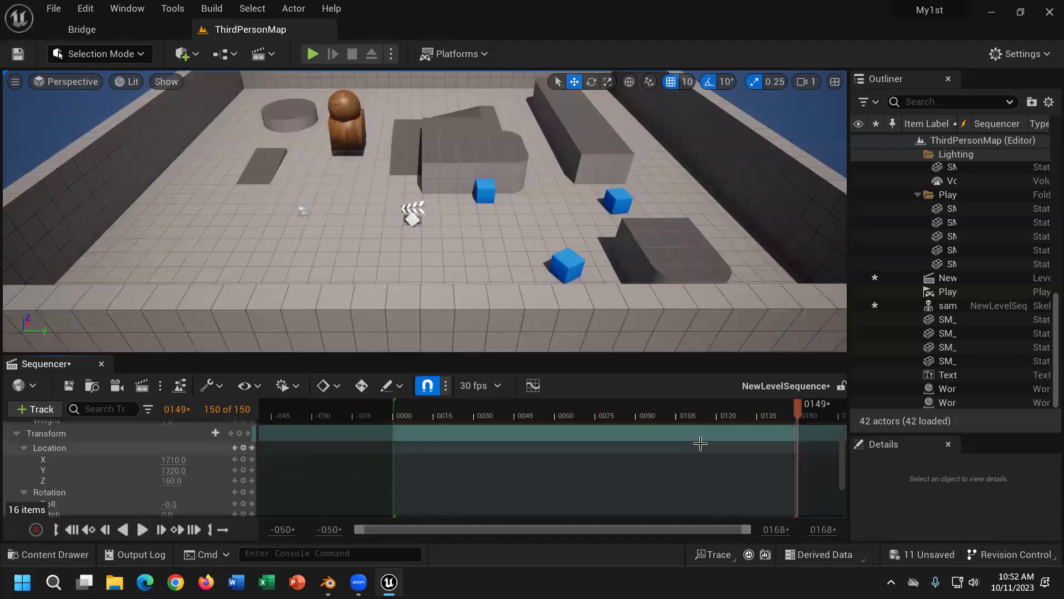
pyautogui.keyDown('ctrl'); pyautogui.scroll(-5, 682, 461); pyautogui.keyUp('ctrl')
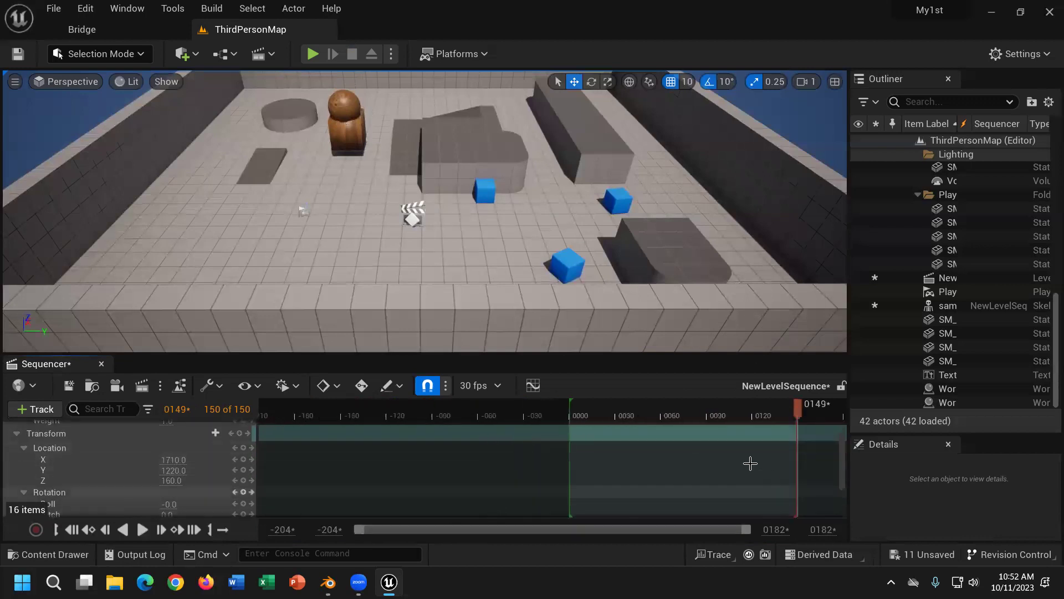